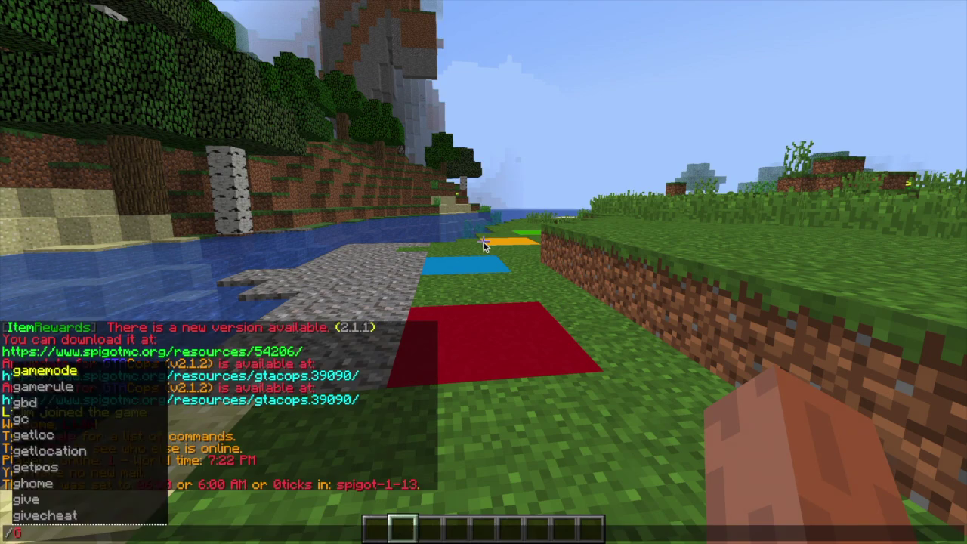
Step: Warp to red, then blue, then green with /gwarp commands
{"action": "type", "text": "d"}
{"action": "key", "text": "Return"}
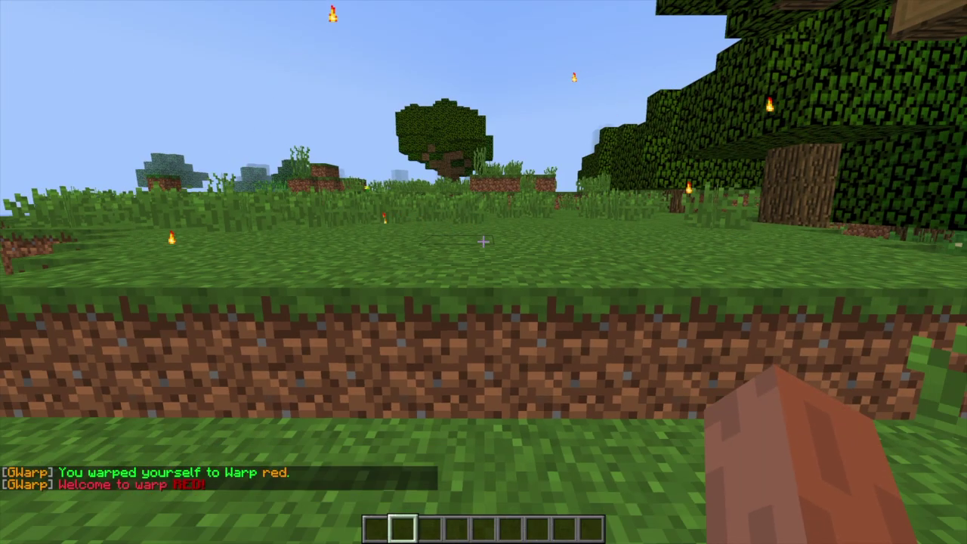
{"action": "key", "text": "s"}
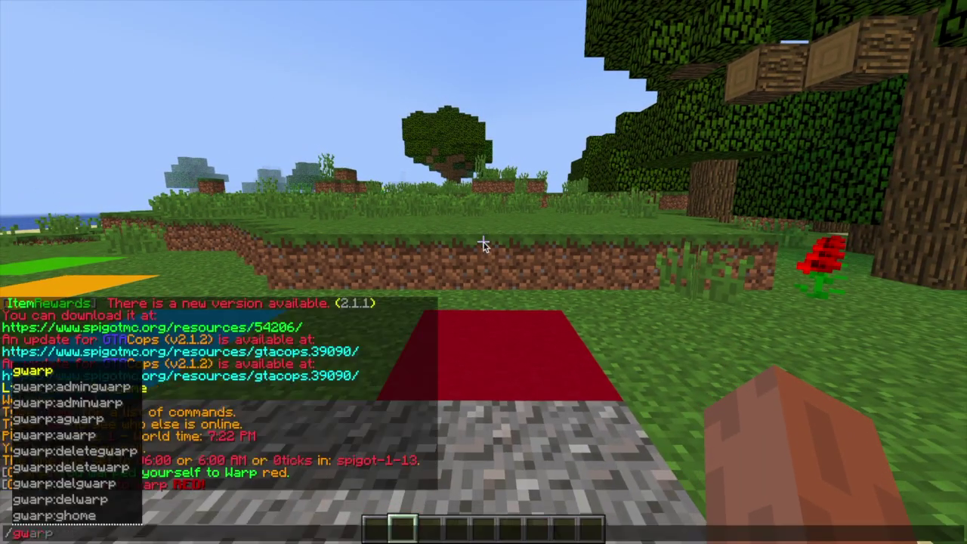
{"action": "type", "text": "/gwarp blue"}
{"action": "key", "text": "Return"}
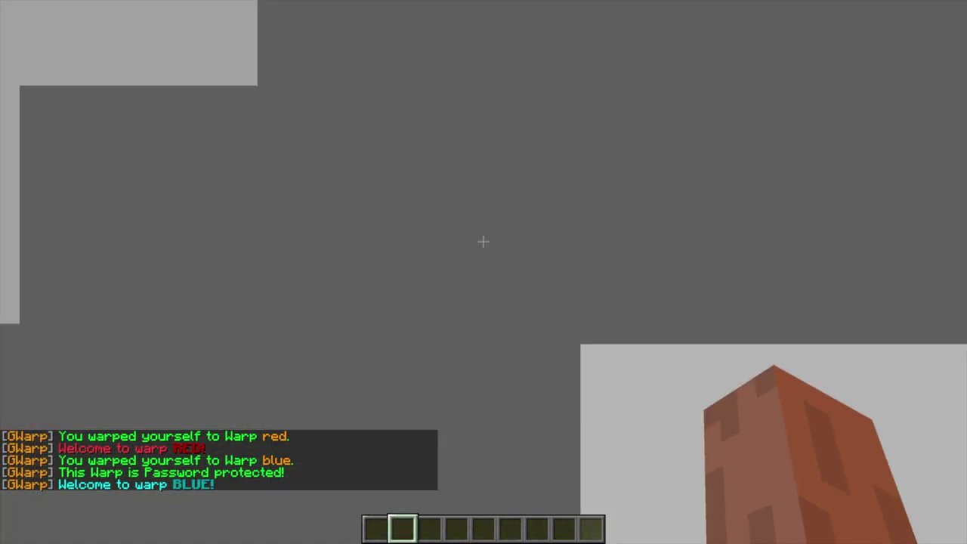
{"action": "type", "text": "s/gwarp green"}
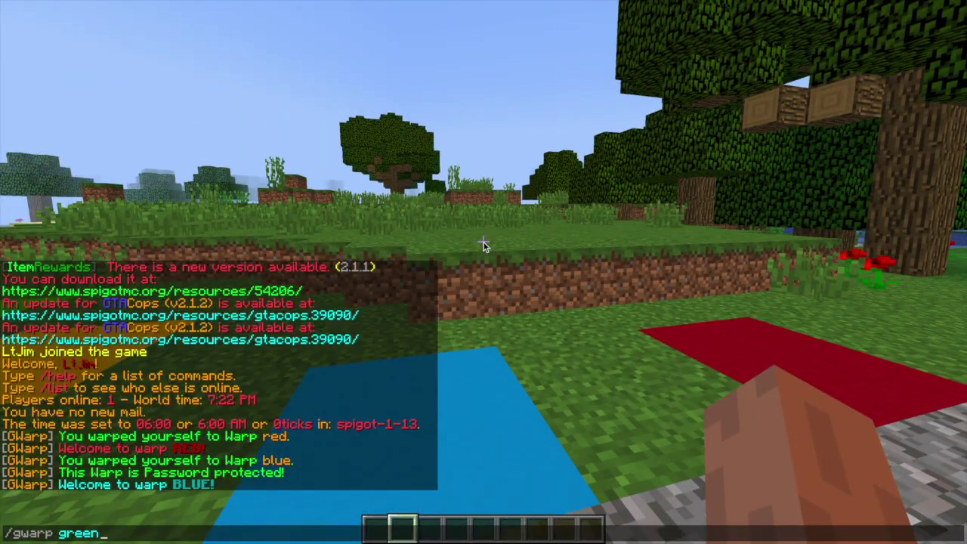
{"action": "key", "text": "Return"}
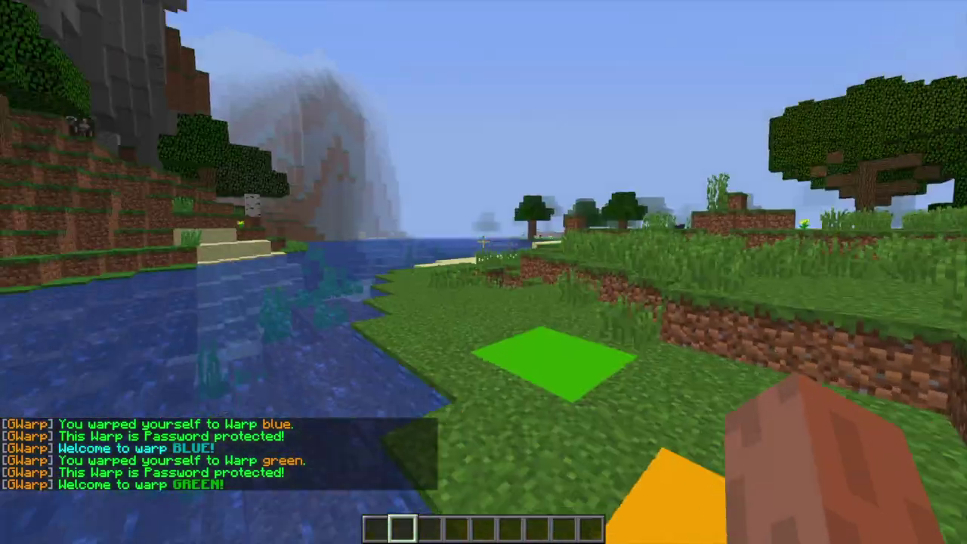
Step: Return to Home 1 with /ghome, walk back over the coloured pads and break a grass block
{"action": "key", "text": "slash"}
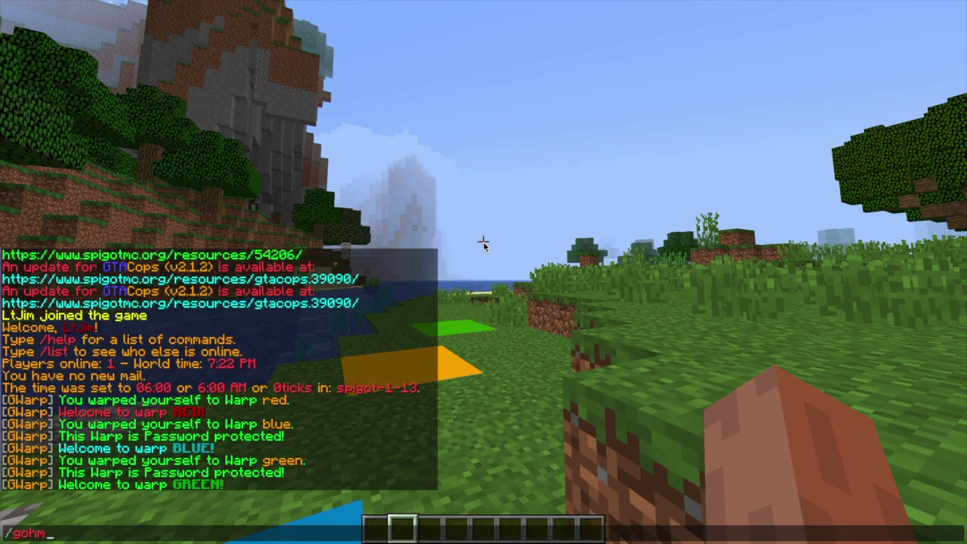
{"action": "key", "text": "Return"}
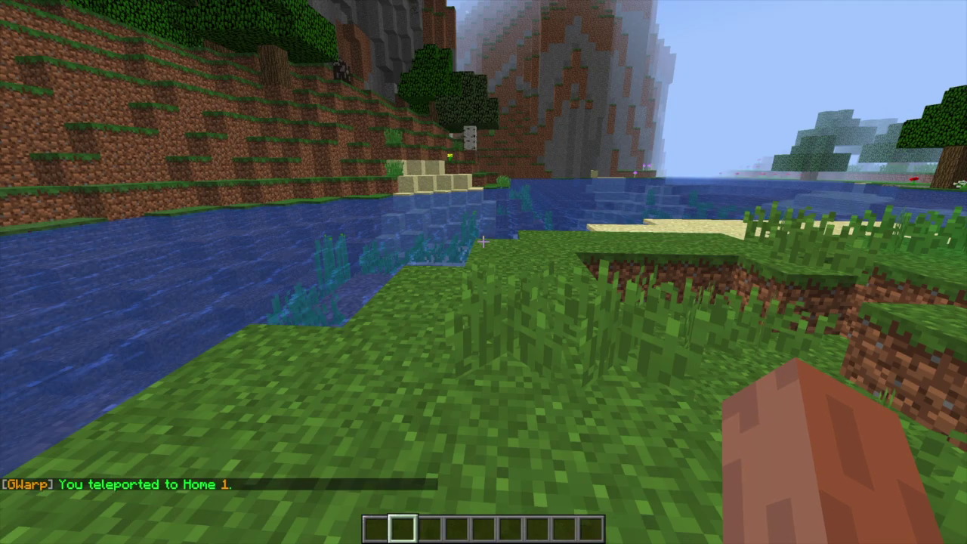
{"action": "key", "text": "w"}
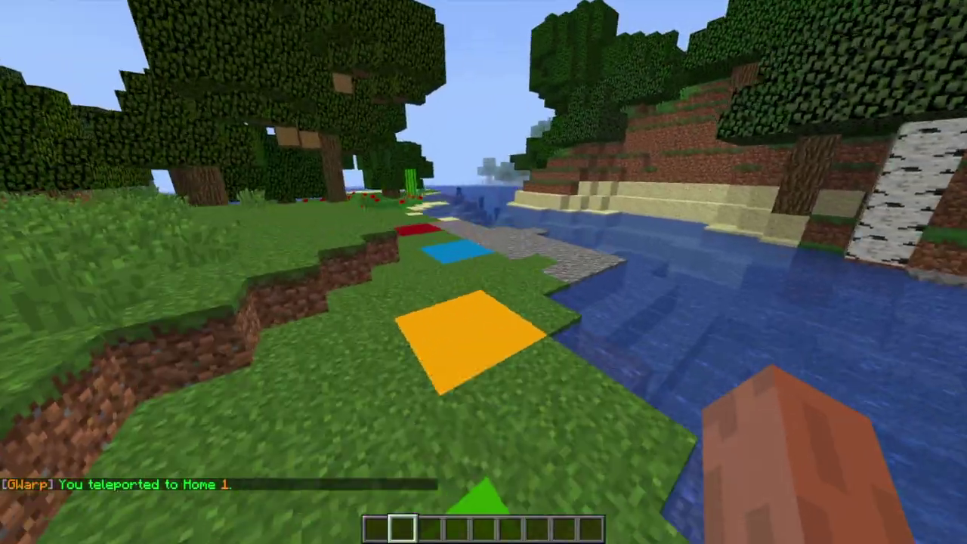
{"action": "key", "text": "w"}
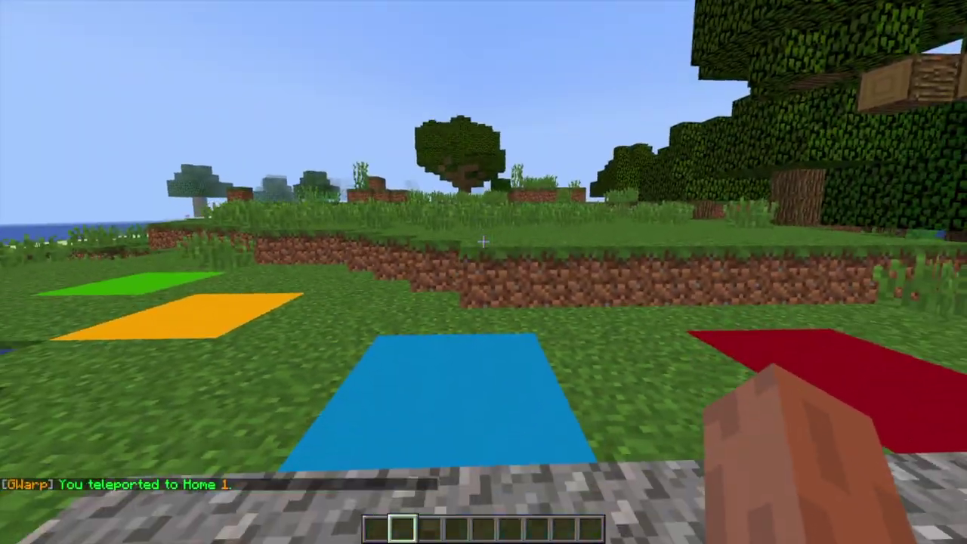
{"action": "key", "text": "w"}
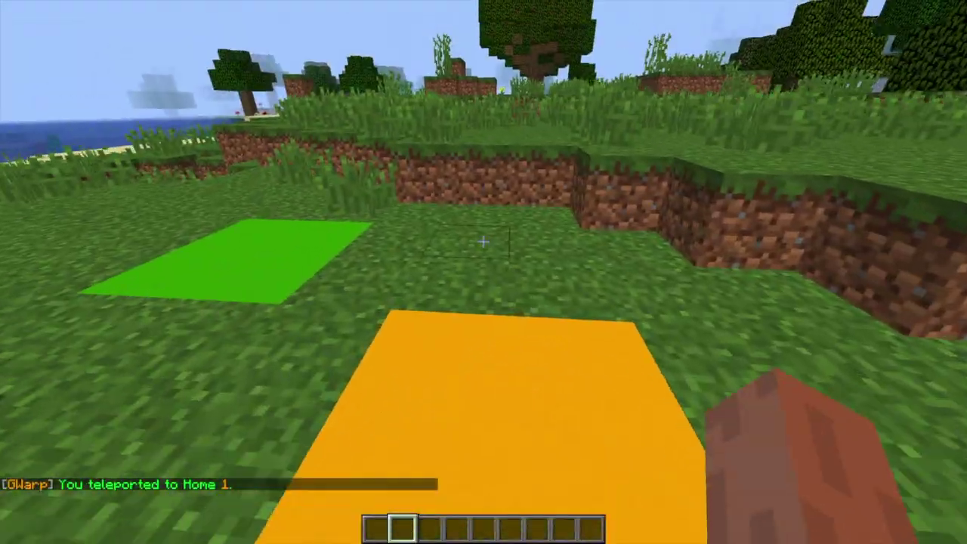
{"action": "left_click", "coordinate": [483, 241]}
Step: Create a warp named yellow with /gwarp set yellow and warp to it
{"action": "key", "text": "s"}
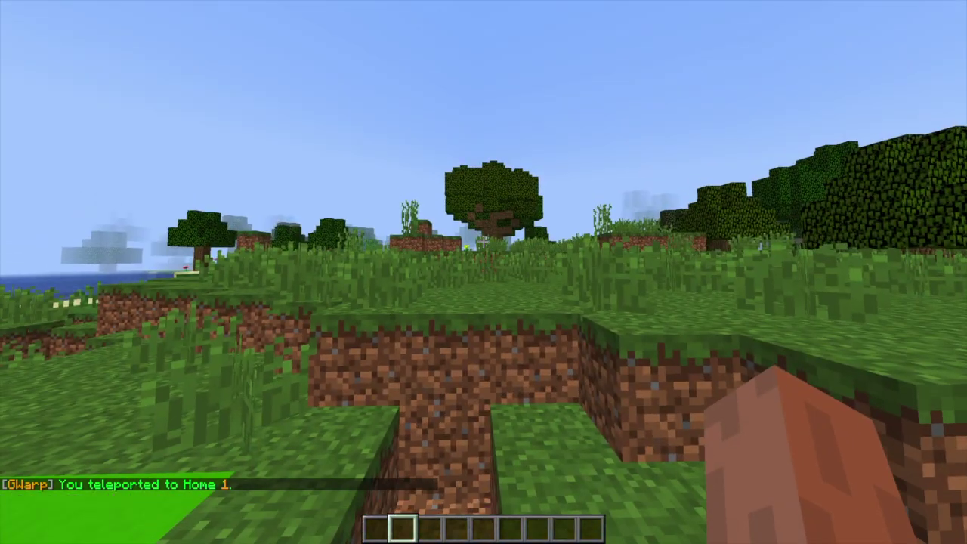
{"action": "key", "text": "slash"}
{"action": "type", "text": "gwarp set"}
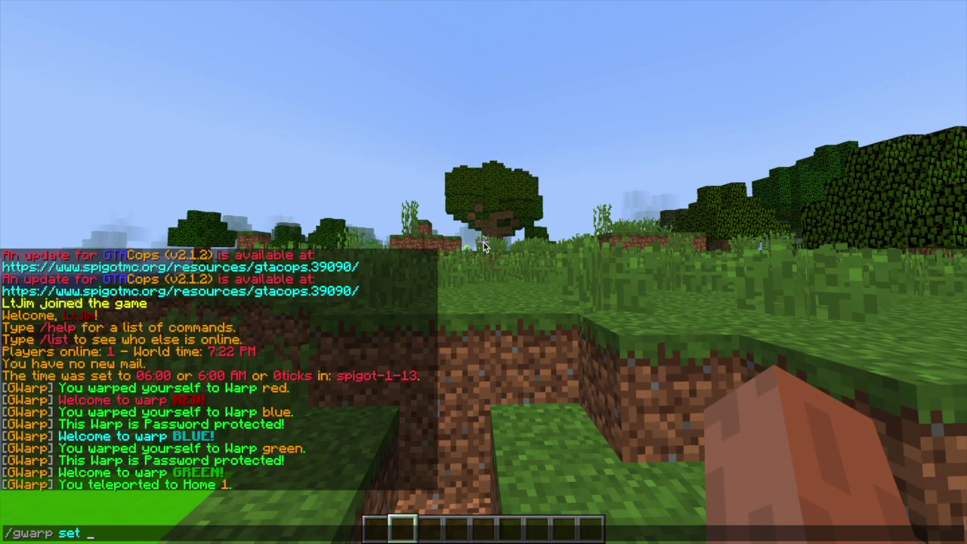
{"action": "type", "text": " yellow"}
{"action": "key", "text": "Return"}
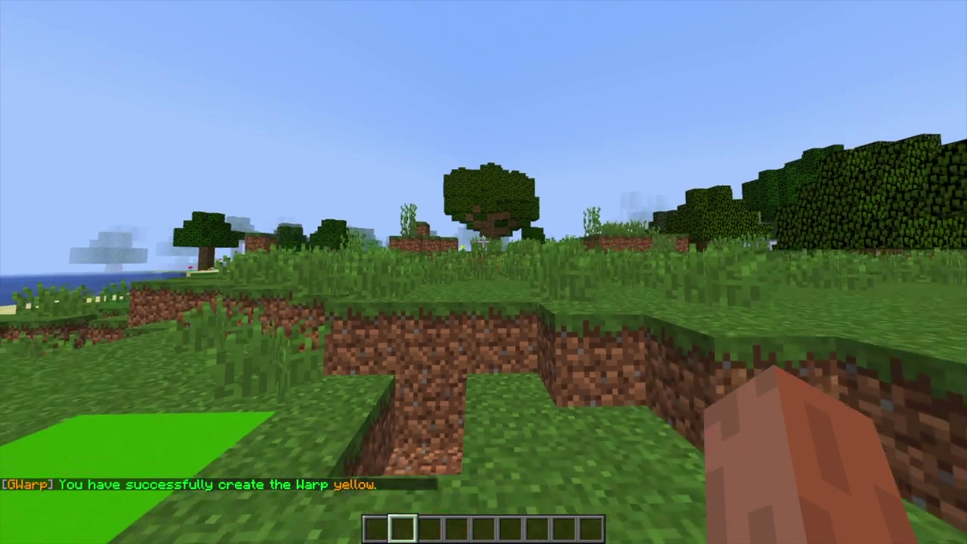
{"action": "key", "text": "slash"}
{"action": "type", "text": "gwarp yello"}
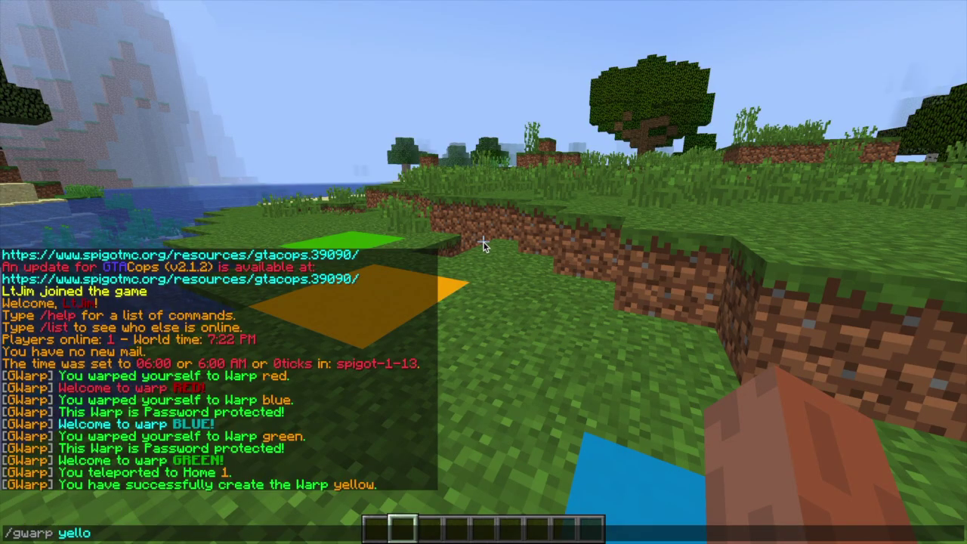
{"action": "type", "text": "w"}
{"action": "key", "text": "Return"}
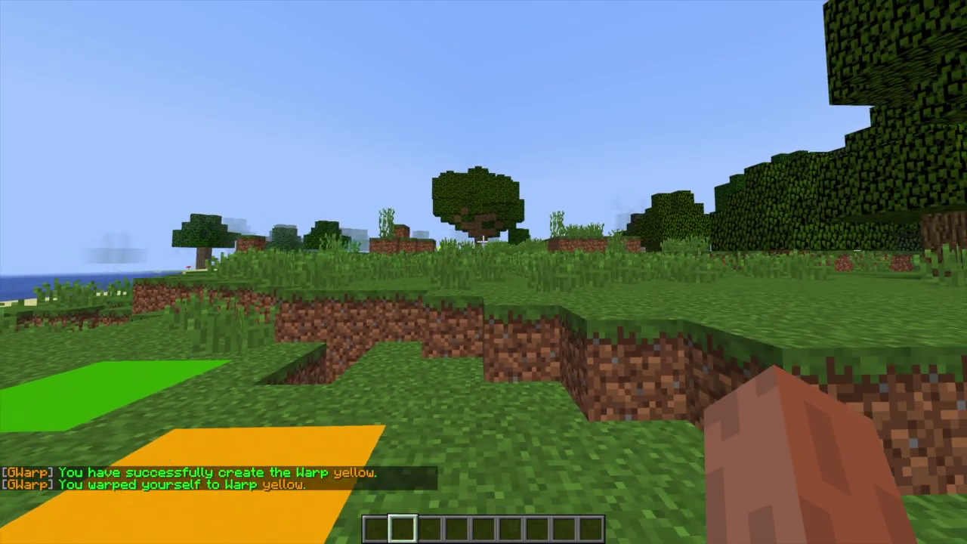
Step: Add the portal particle effect to warp yellow with /gwarp effect yellow
{"action": "key", "text": "slash"}
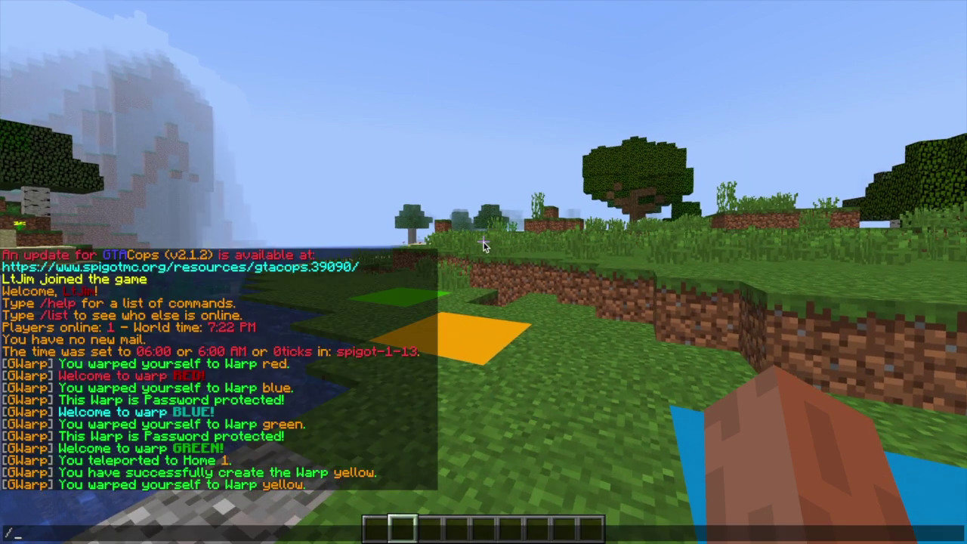
{"action": "type", "text": "gwarp"}
{"action": "key", "text": "Tab"}
{"action": "type", "text": "ef"}
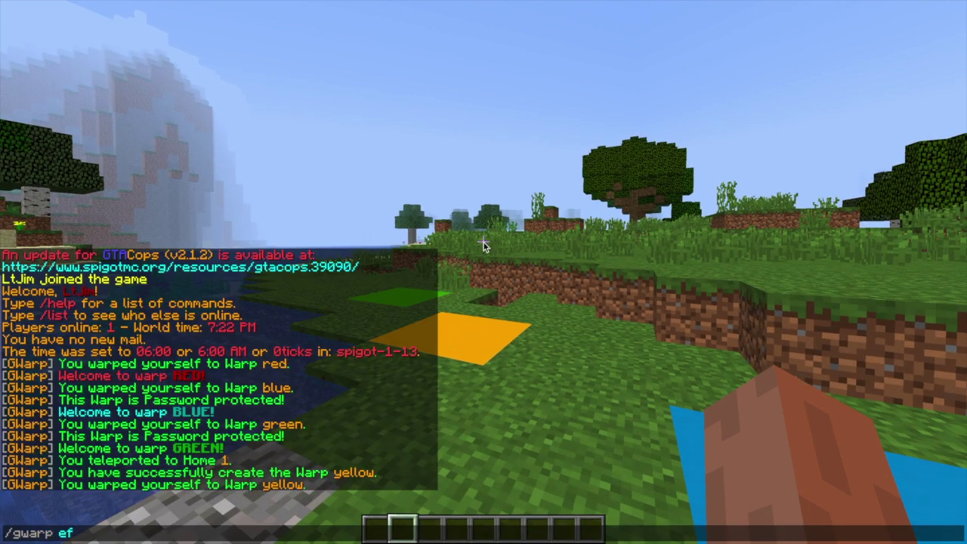
{"action": "type", "text": "fect yellow"}
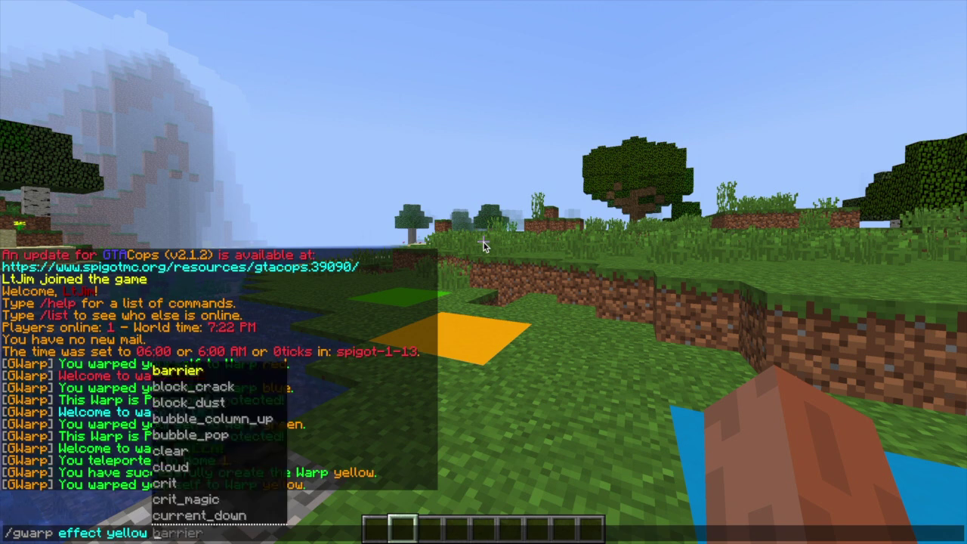
{"action": "key", "text": "Down"}
{"action": "key", "text": "Down"}
{"action": "key", "text": "Down"}
{"action": "key", "text": "Down"}
{"action": "key", "text": "Down"}
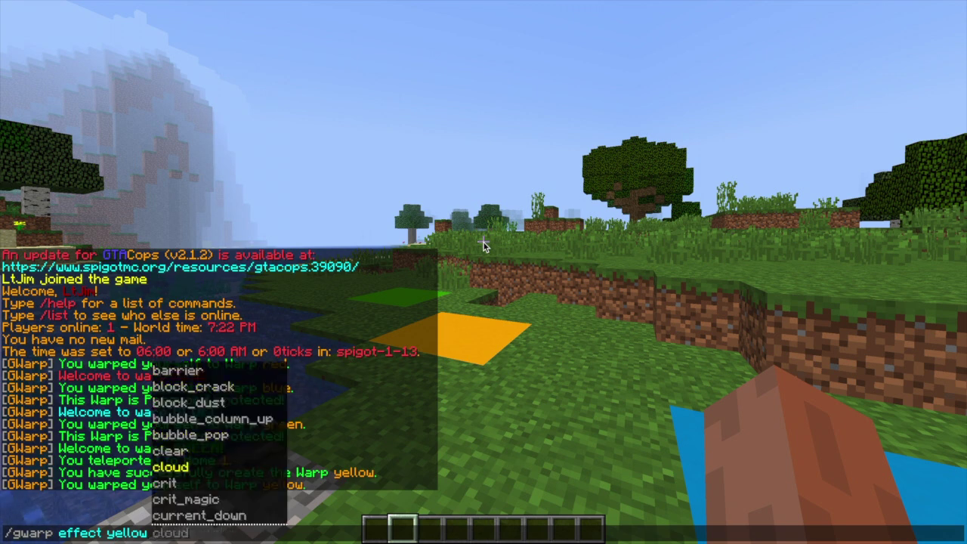
{"action": "key", "text": "Down"}
{"action": "key", "text": "Down"}
{"action": "key", "text": "Down"}
{"action": "key", "text": "Down"}
{"action": "key", "text": "Down"}
{"action": "key", "text": "Down"}
{"action": "key", "text": "Down"}
{"action": "key", "text": "Down"}
{"action": "key", "text": "Down"}
{"action": "key", "text": "Down"}
{"action": "key", "text": "Down"}
{"action": "key", "text": "Down"}
{"action": "key", "text": "Down"}
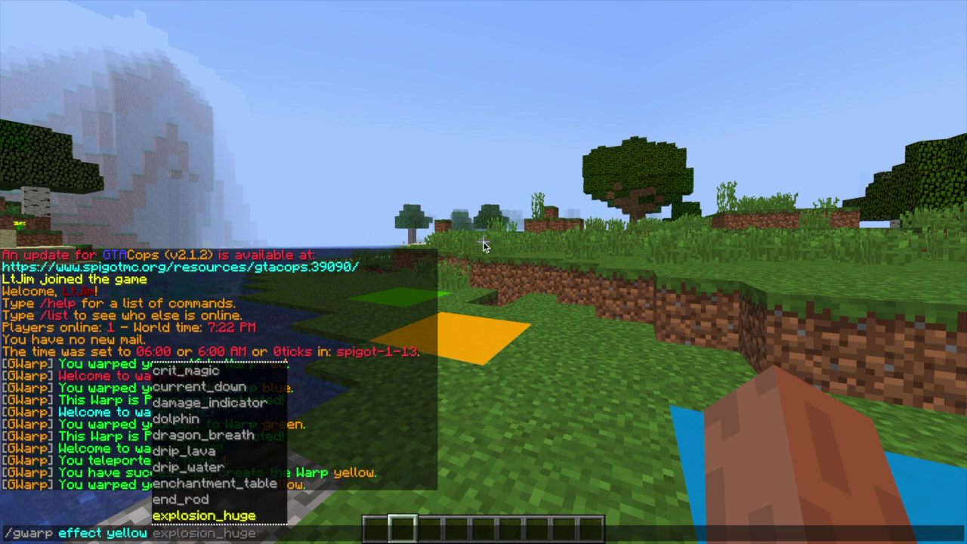
{"action": "key", "text": "Down"}
{"action": "key", "text": "Down"}
{"action": "key", "text": "Down"}
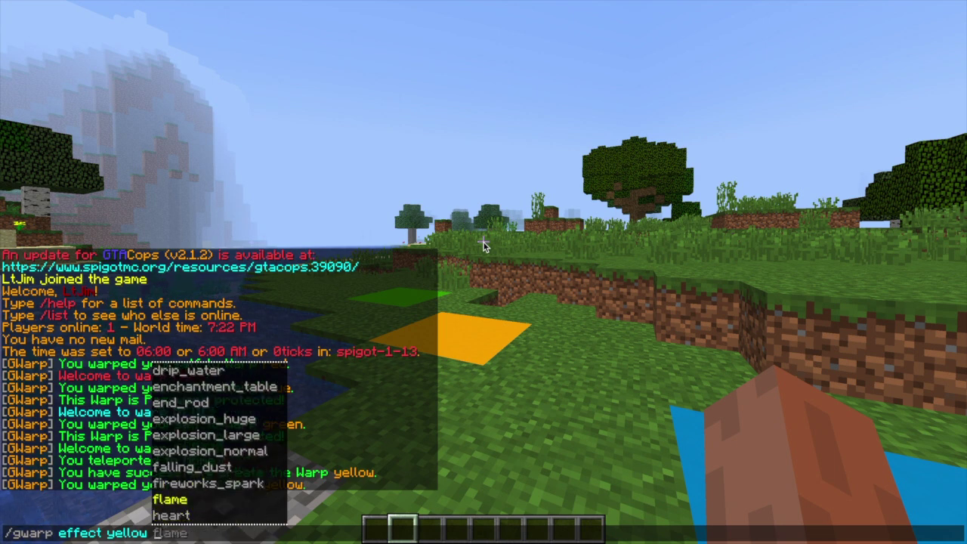
{"action": "key", "text": "Down"}
{"action": "key", "text": "Down"}
{"action": "key", "text": "Down"}
{"action": "key", "text": "Down"}
{"action": "key", "text": "Down"}
{"action": "key", "text": "Down"}
{"action": "key", "text": "Down"}
{"action": "key", "text": "Down"}
{"action": "key", "text": "Down"}
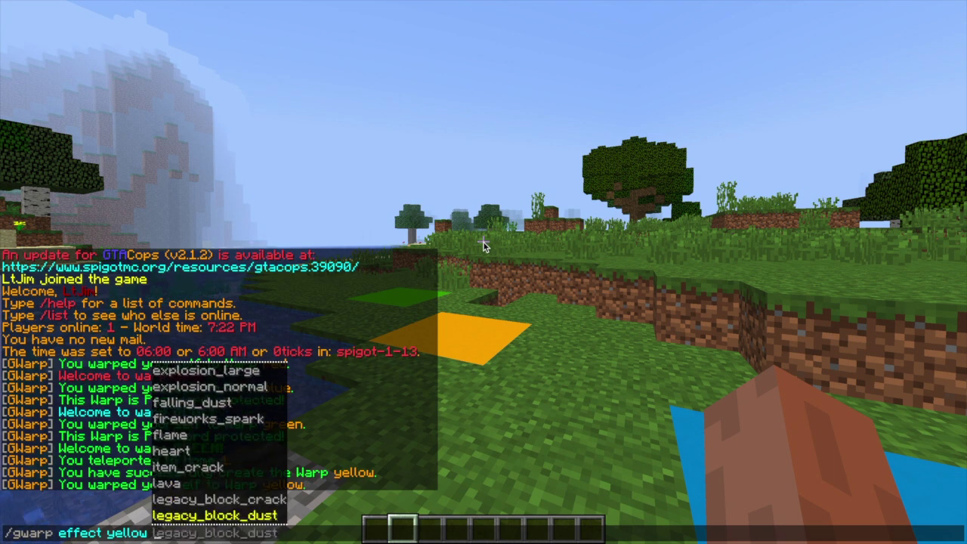
{"action": "key", "text": "Down"}
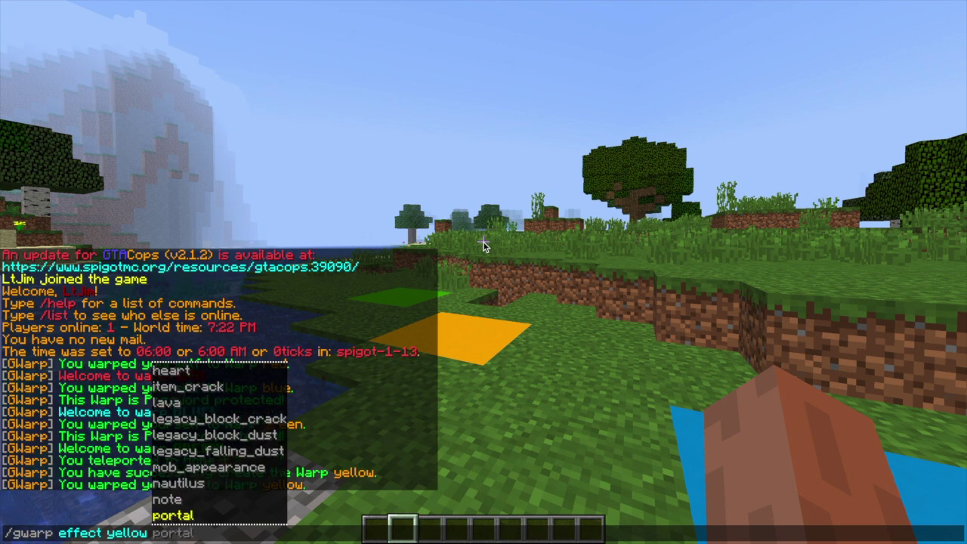
{"action": "key", "text": "Down"}
{"action": "key", "text": "Up"}
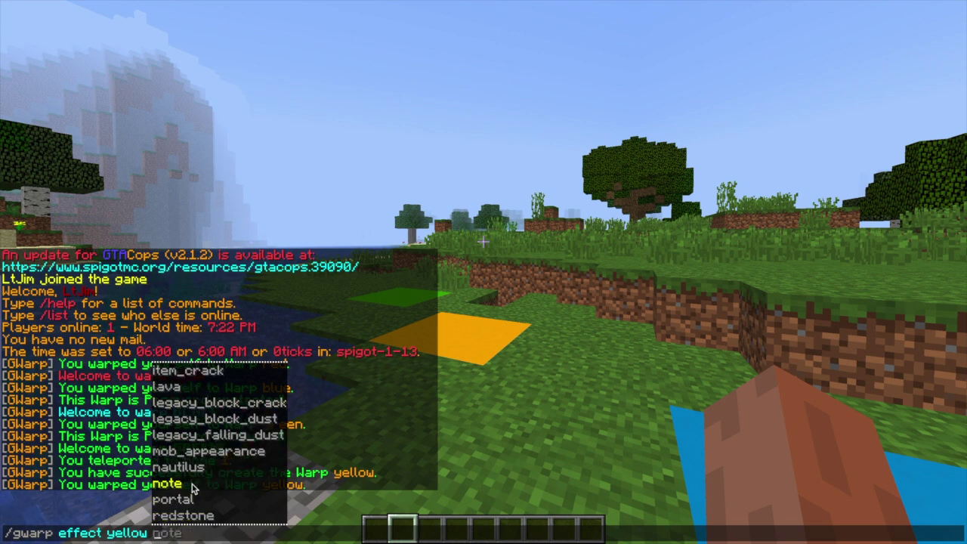
{"action": "left_click", "coordinate": [185, 500]}
{"action": "key", "text": "Return"}
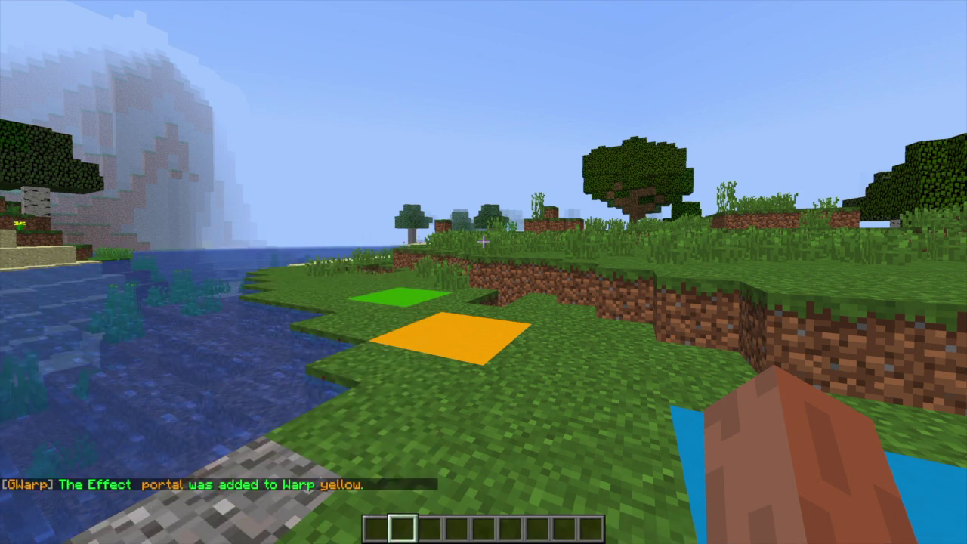
Step: Warp to yellow, then add the heart effect to warp yellow
{"action": "type", "text": "t"}
{"action": "type", "text": "/gwarp yellow"}
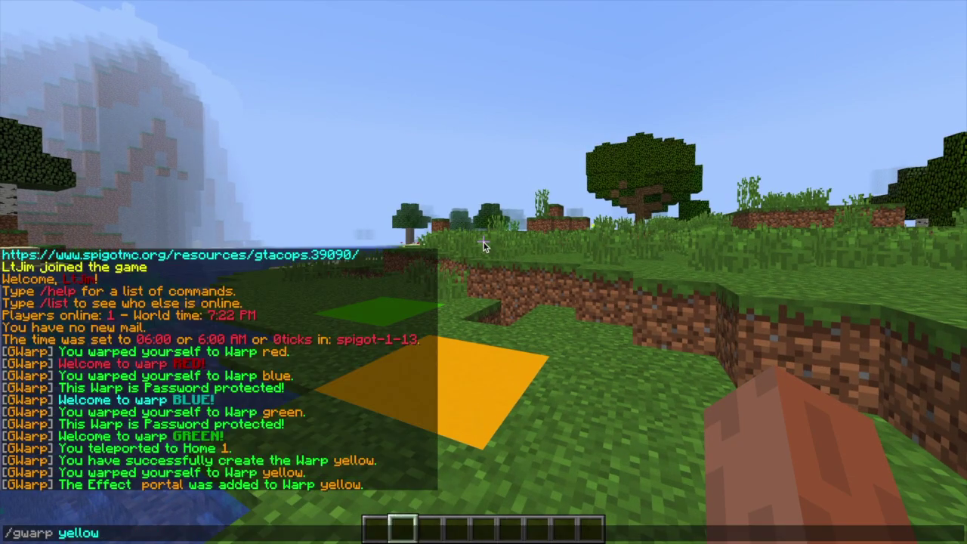
{"action": "key", "text": "Return"}
{"action": "type", "text": "/gwarp effect yellow heart"}
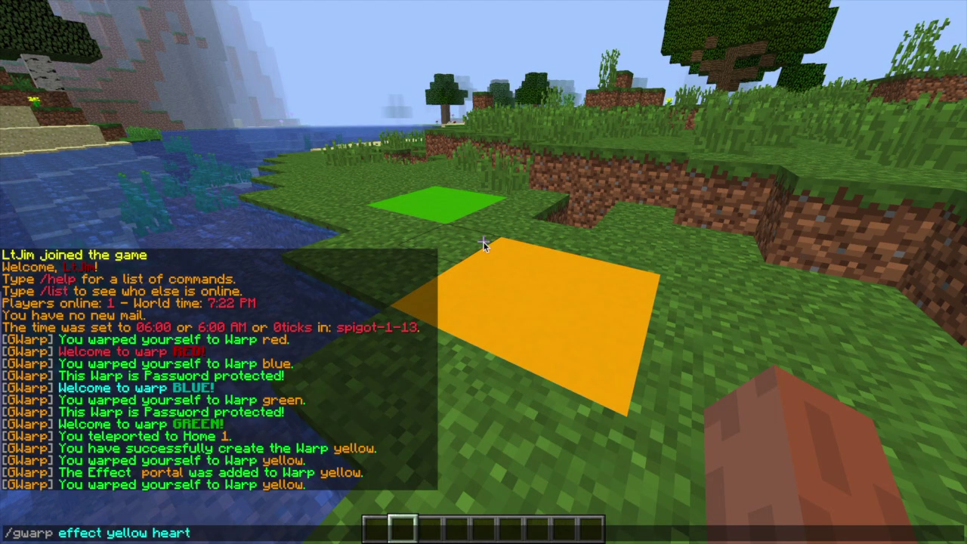
{"action": "key", "text": "Return"}
{"action": "key", "text": "t"}
{"action": "key", "text": "Up"}
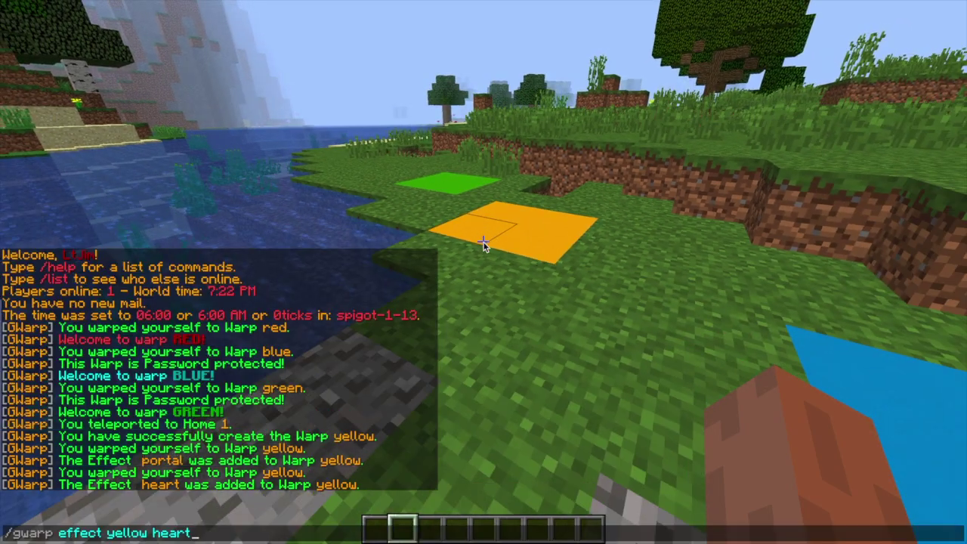
{"action": "key", "text": "Up"}
{"action": "key", "text": "Return"}
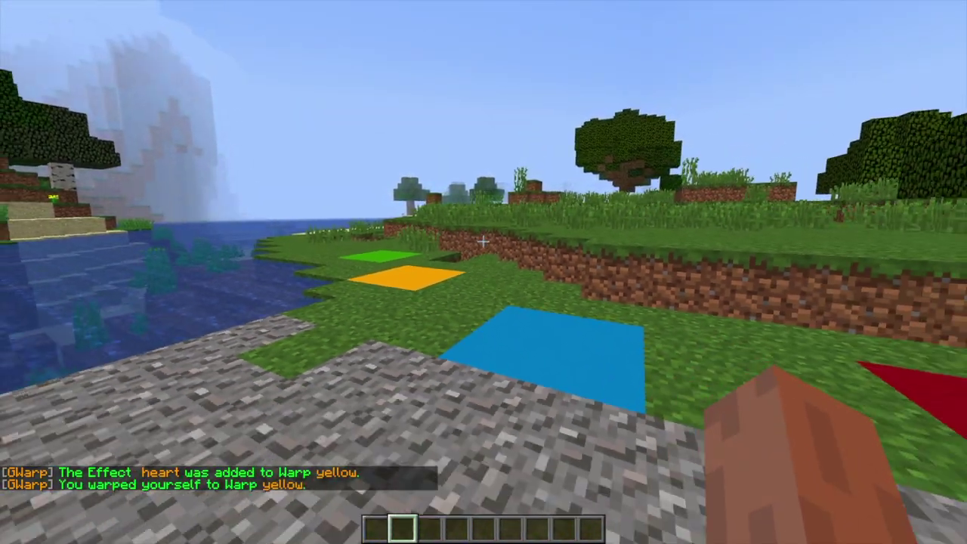
Step: List all saved warps with /gwarp list
{"action": "type", "text": "/gw"}
{"action": "key", "text": "Tab"}
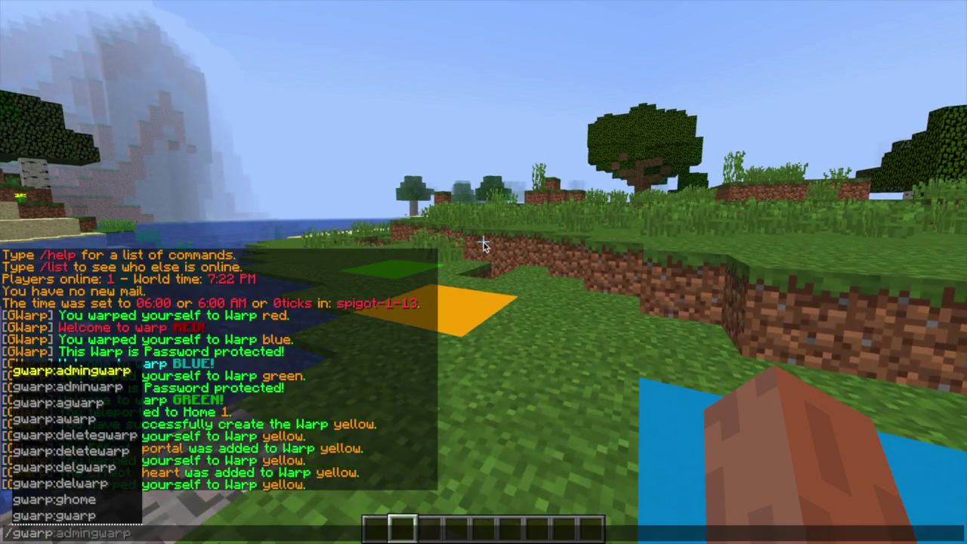
{"action": "type", "text": "list"}
{"action": "key", "text": "Return"}
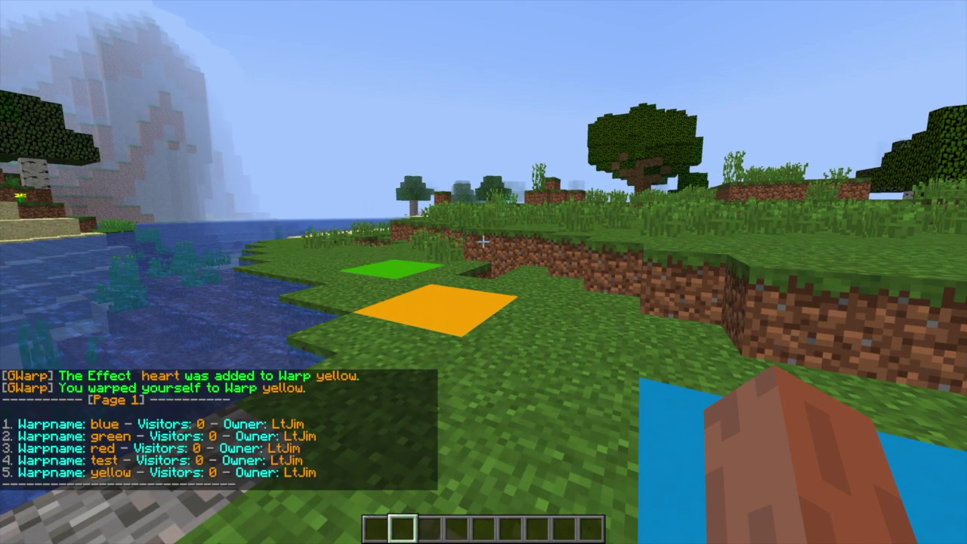
{"action": "key", "text": "t"}
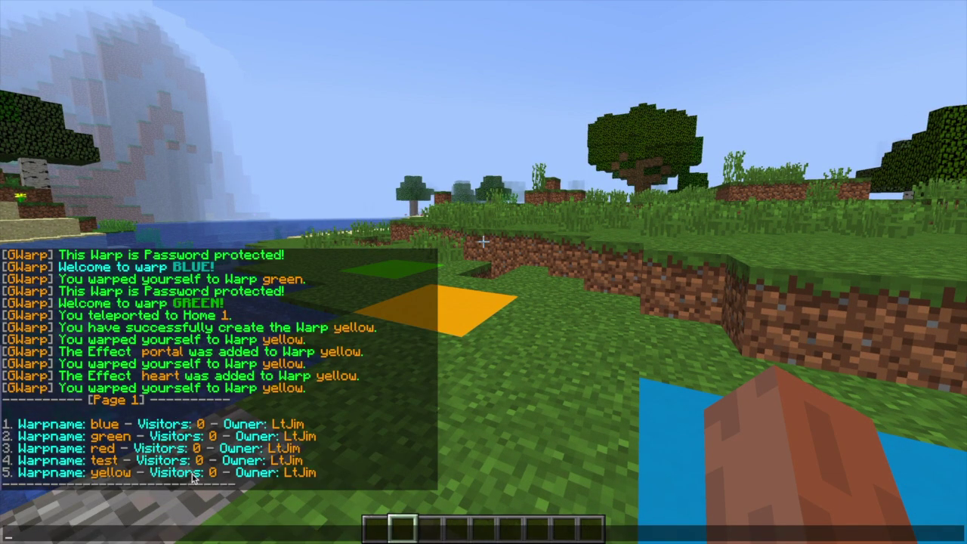
{"action": "key", "text": "Escape"}
Step: Delete the warp named test and list the remaining warps
{"action": "type", "text": "/g"}
{"action": "key", "text": "Tab"}
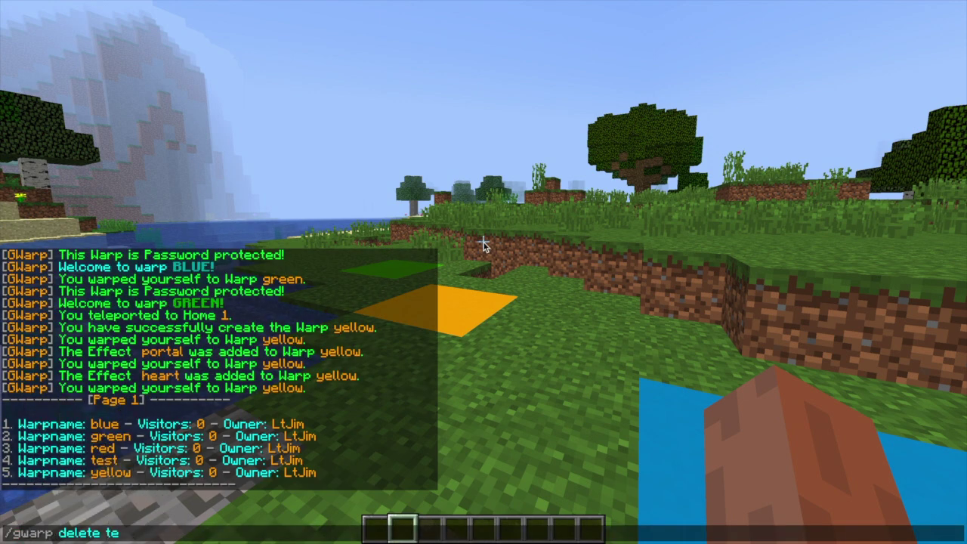
{"action": "type", "text": "st"}
{"action": "key", "text": "Return"}
{"action": "type", "text": "t/gwarp"}
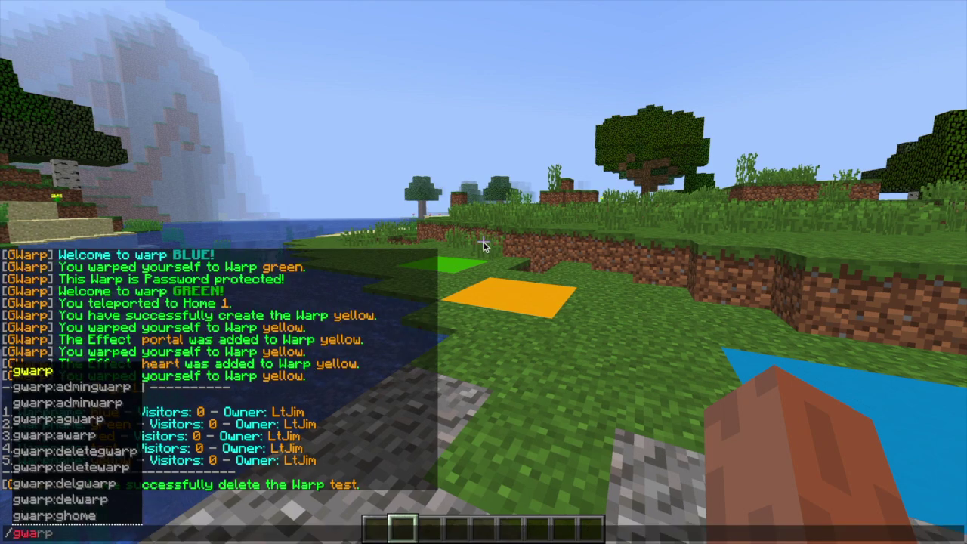
{"action": "type", "text": " list"}
{"action": "key", "text": "Return"}
Step: Show the /gwarp help and scroll through it in chat
{"action": "type", "text": "t/g"}
{"action": "key", "text": "Tab"}
{"action": "key", "text": "Tab"}
{"action": "key", "text": "Tab"}
{"action": "key", "text": "Tab"}
{"action": "key", "text": "Tab"}
{"action": "key", "text": "Tab"}
{"action": "key", "text": "Tab"}
{"action": "key", "text": "Tab"}
{"action": "key", "text": "Tab"}
{"action": "key", "text": "Tab"}
{"action": "key", "text": "Tab"}
{"action": "key", "text": "Tab"}
{"action": "key", "text": "Tab"}
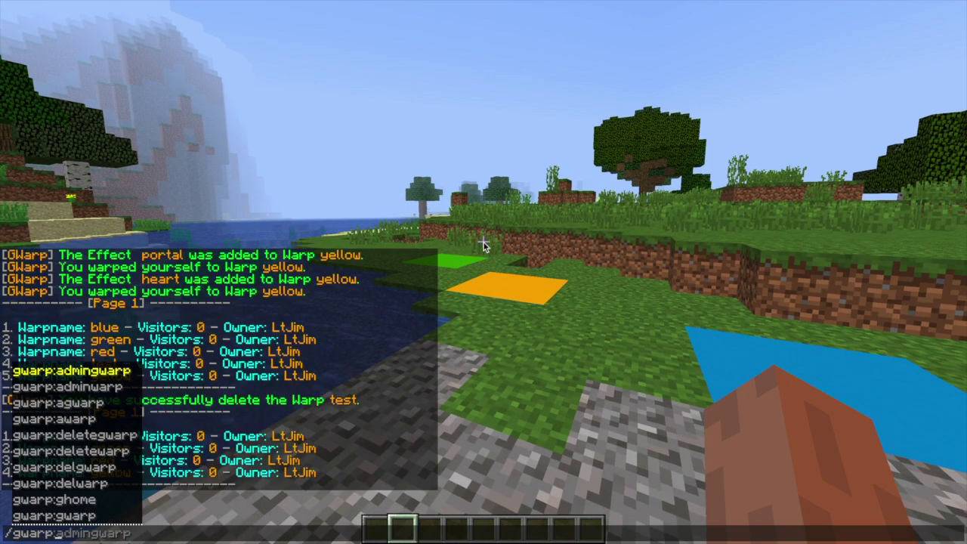
{"action": "type", "text": "help"}
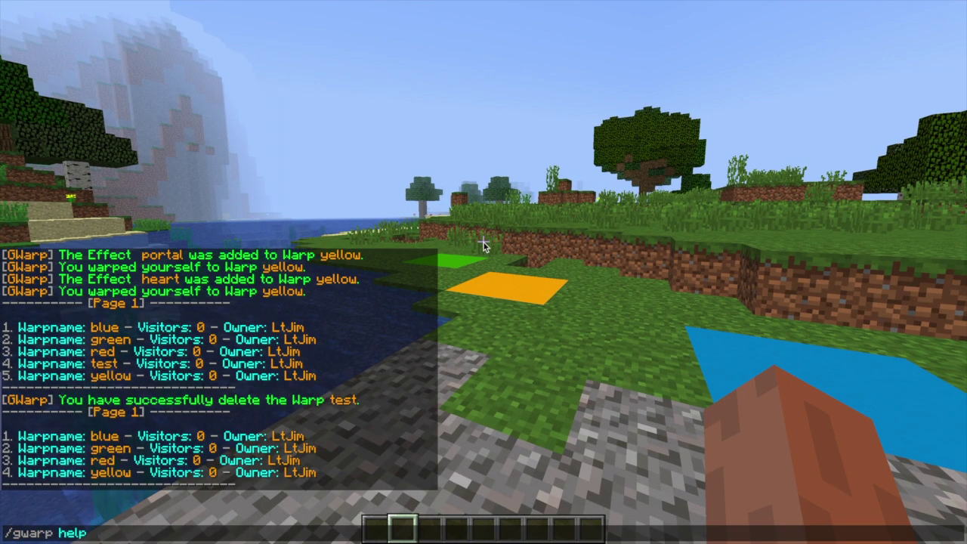
{"action": "key", "text": "Return"}
{"action": "key", "text": "t"}
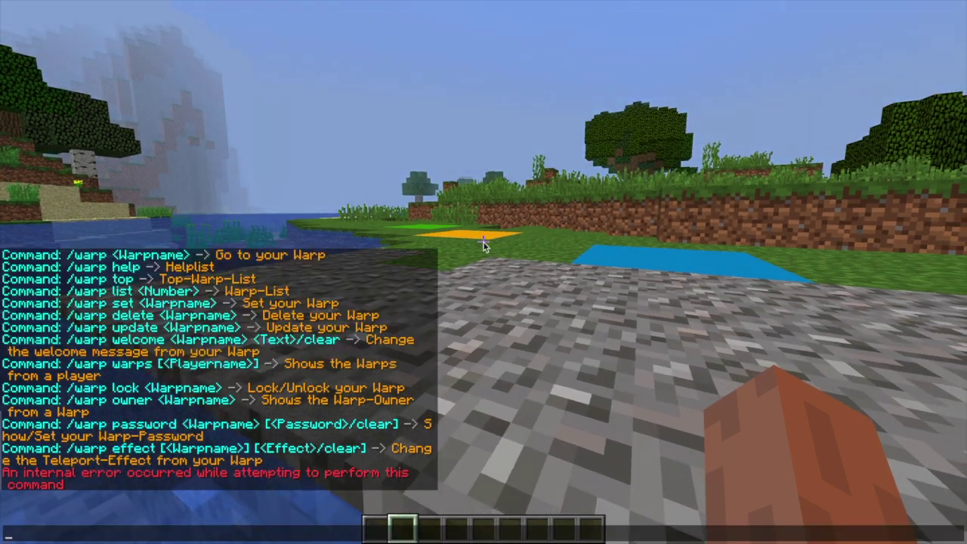
{"action": "scroll", "coordinate": [484, 245], "scroll_direction": "up", "scroll_amount": 20}
{"action": "scroll", "coordinate": [484, 245], "scroll_direction": "down", "scroll_amount": 20}
{"action": "scroll", "coordinate": [484, 246], "scroll_direction": "up", "scroll_amount": 7}
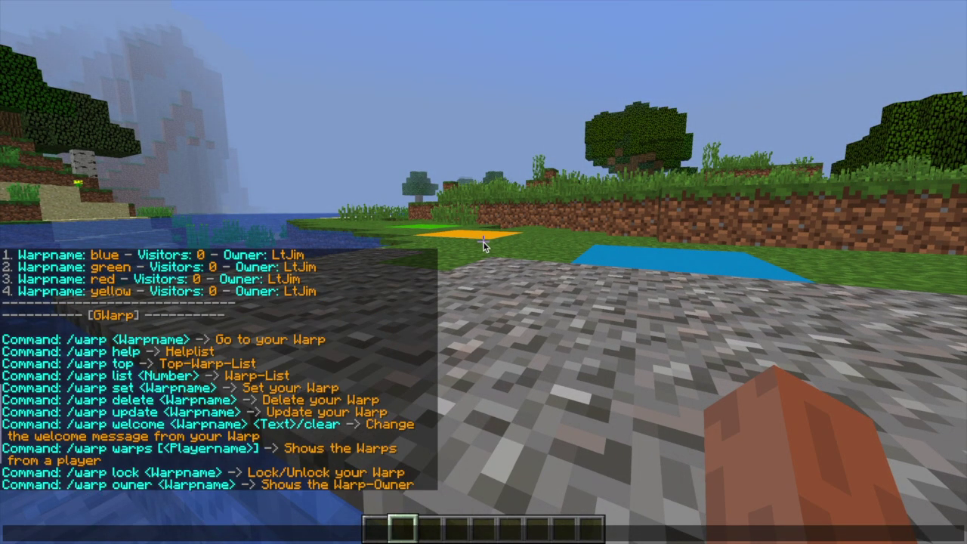
{"action": "type", "text": "/gwarp "}
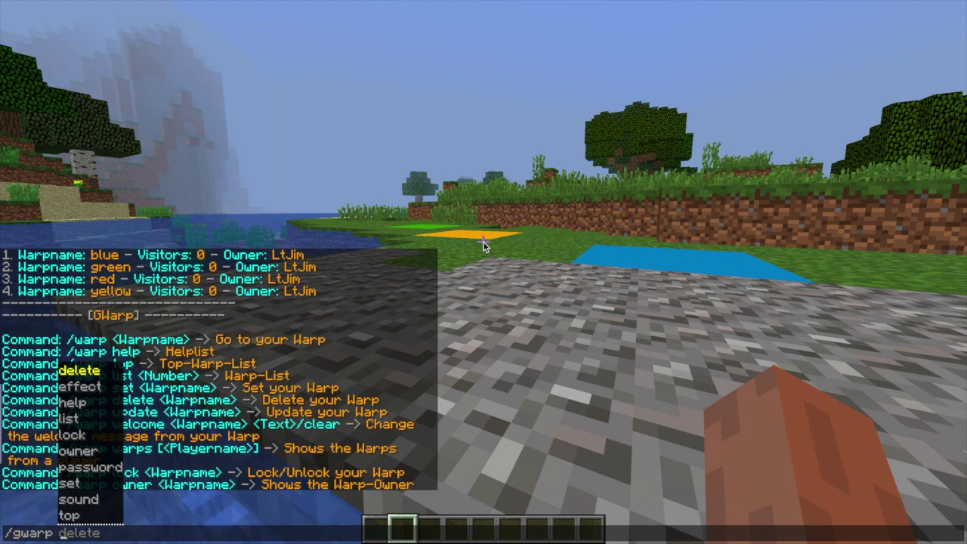
{"action": "type", "text": "w"}
{"action": "type", "text": "elcome"}
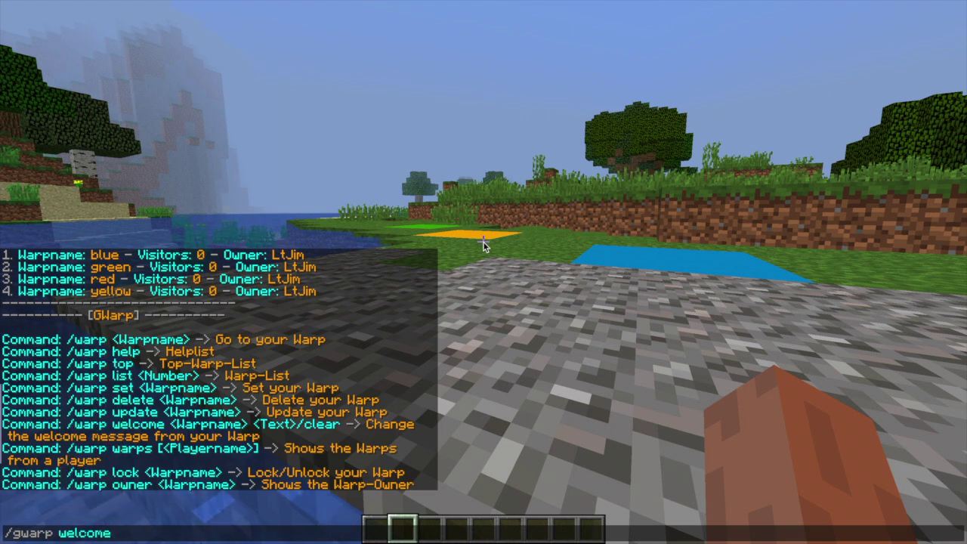
{"action": "type", "text": " yellow"}
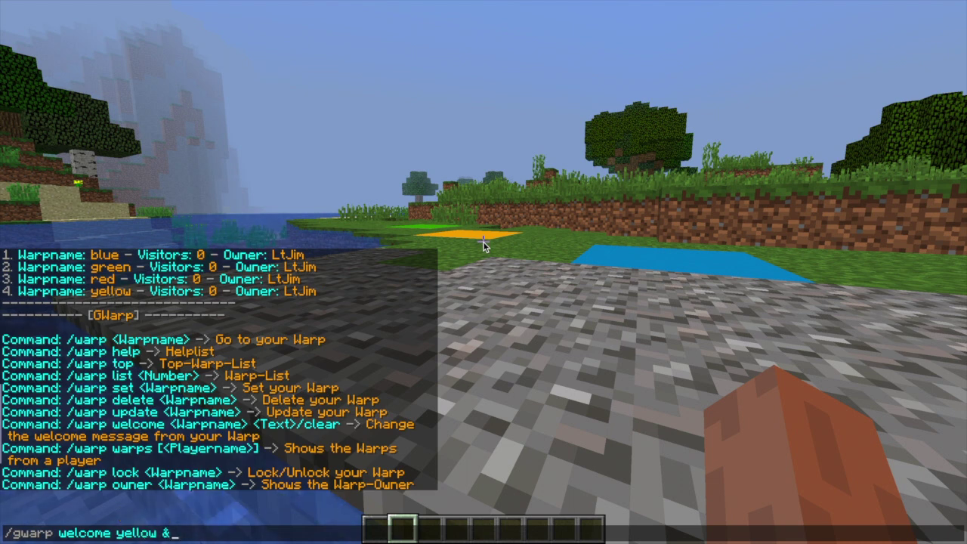
{"action": "type", "text": " &dWelcom"}
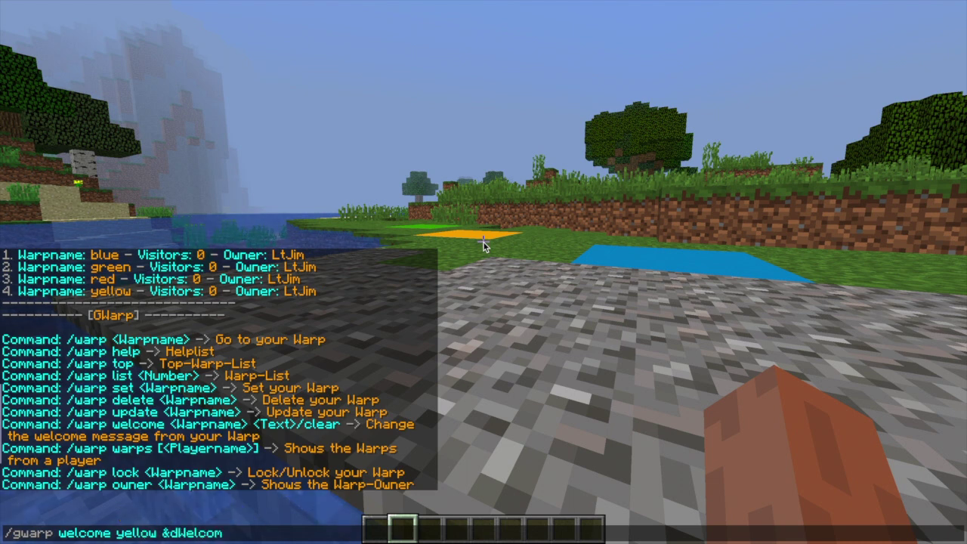
{"action": "type", "text": "eto warp &6&lYELLOW!"}
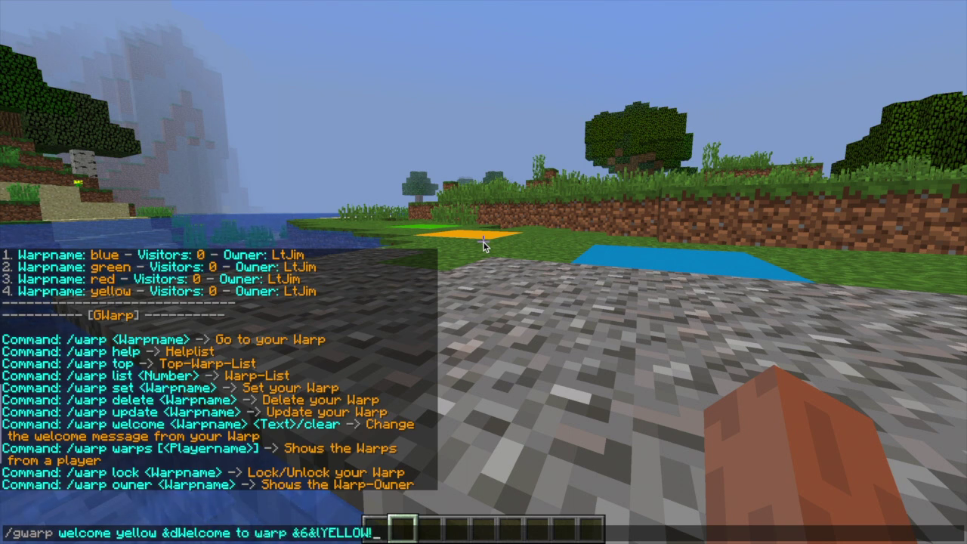
Step: Set warp yellow's welcome to 'Welcome to warp YELLOW!' without the &d code, then warp there
{"action": "key", "text": "Return"}
{"action": "key", "text": "w"}
{"action": "key", "text": "t"}
{"action": "key", "text": "Up"}
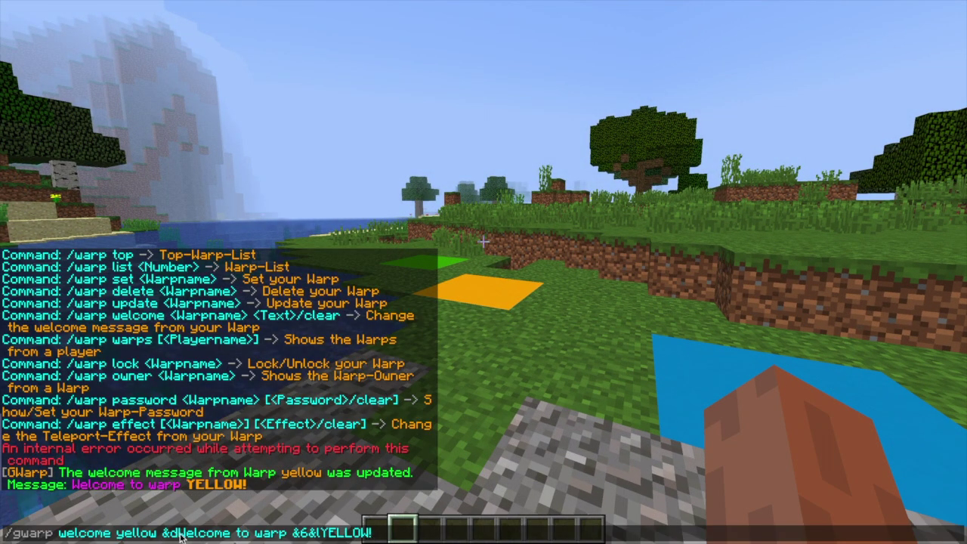
{"action": "key", "text": "BackSpace"}
{"action": "key", "text": "BackSpace"}
{"action": "key", "text": "Return"}
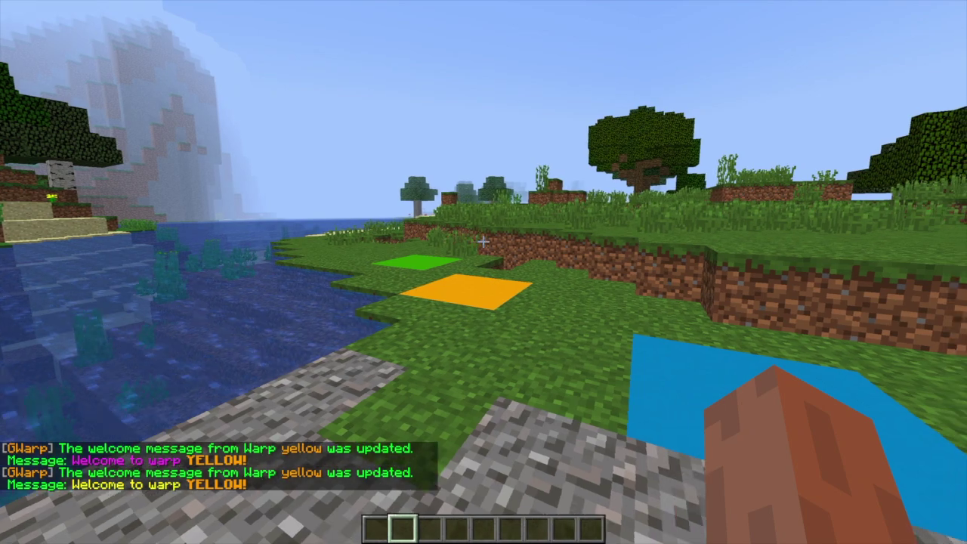
{"action": "type", "text": "wt/warps"}
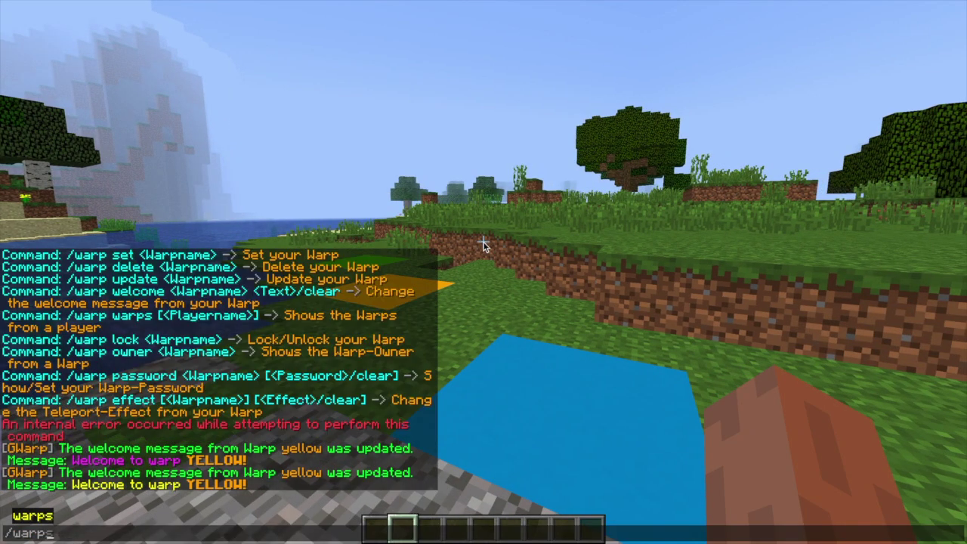
{"action": "key", "text": "Return"}
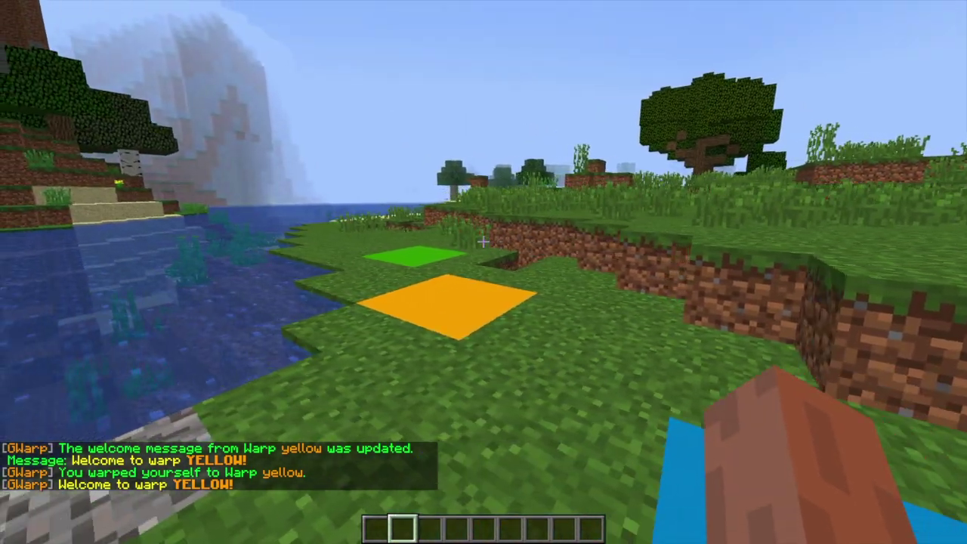
Step: Lock warp yellow with /gwarp lock yellow, unlock it again, then list the player's warps
{"action": "type", "text": "/gwarp"}
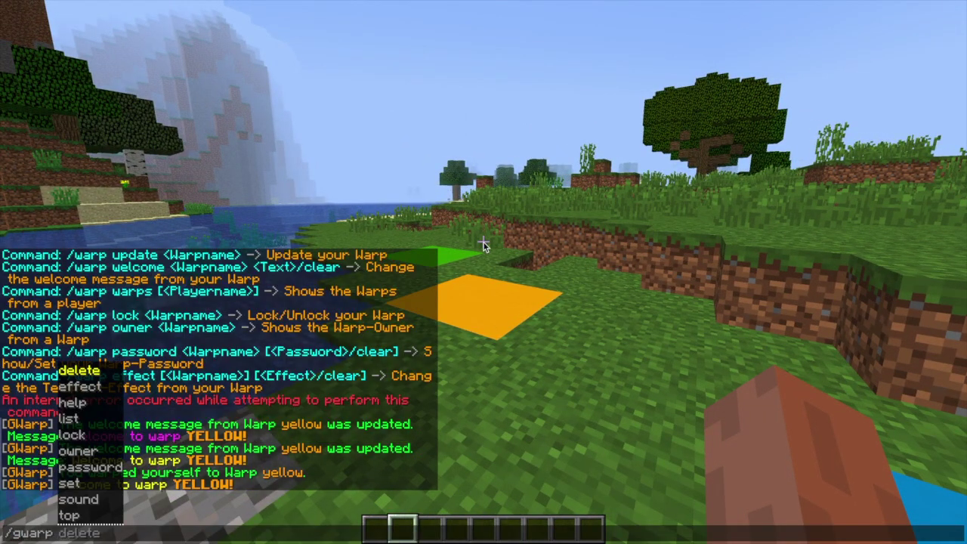
{"action": "type", "text": " lock yellow"}
{"action": "key", "text": "Return"}
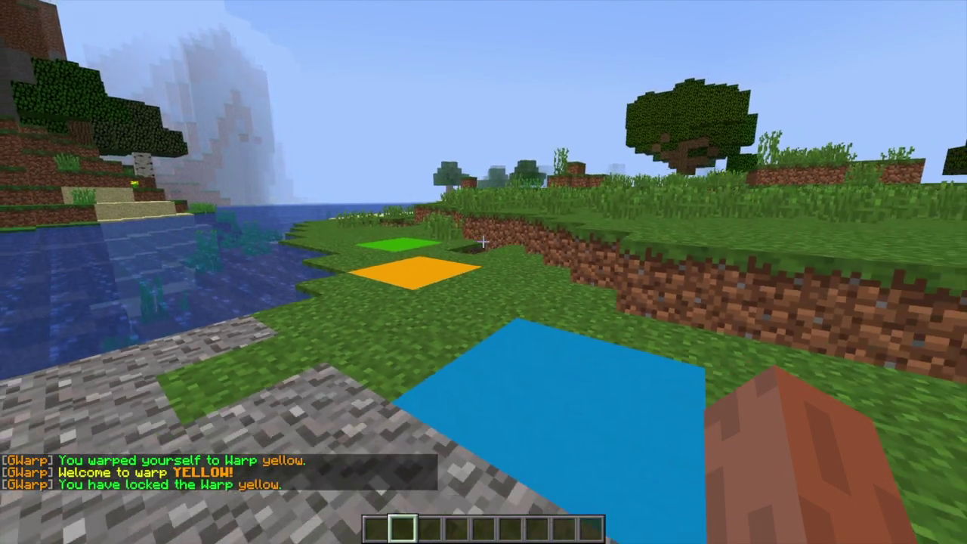
{"action": "key", "text": "t"}
{"action": "key", "text": "Return"}
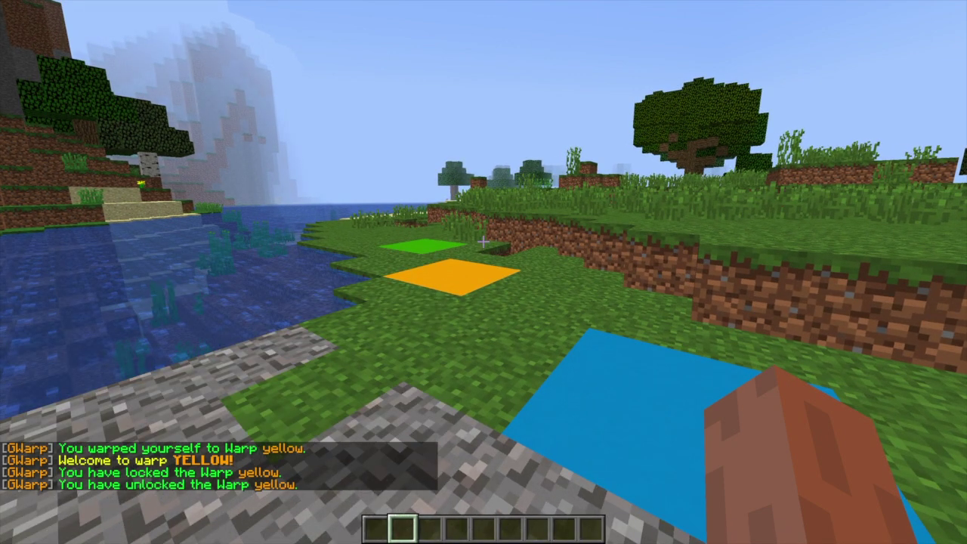
{"action": "type", "text": "t/gwarp warps"}
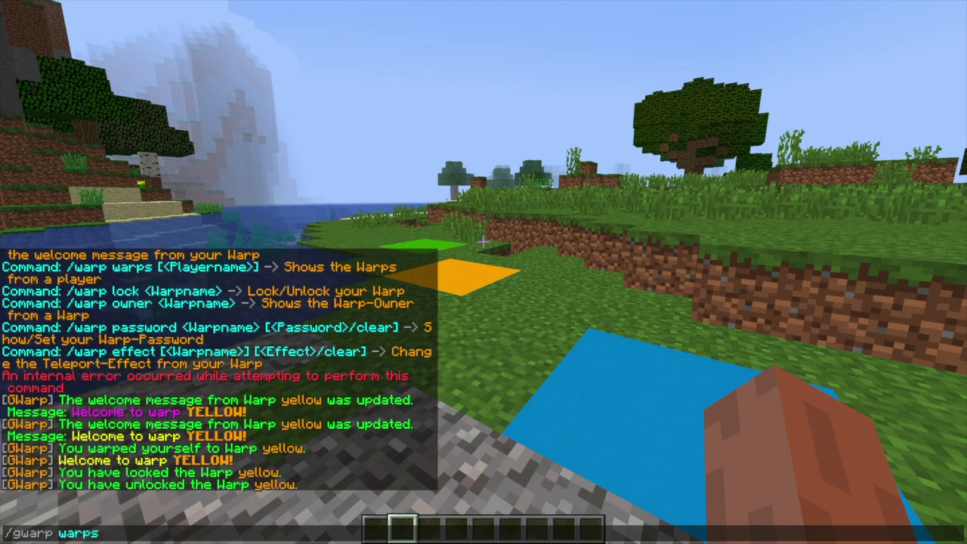
{"action": "key", "text": "Return"}
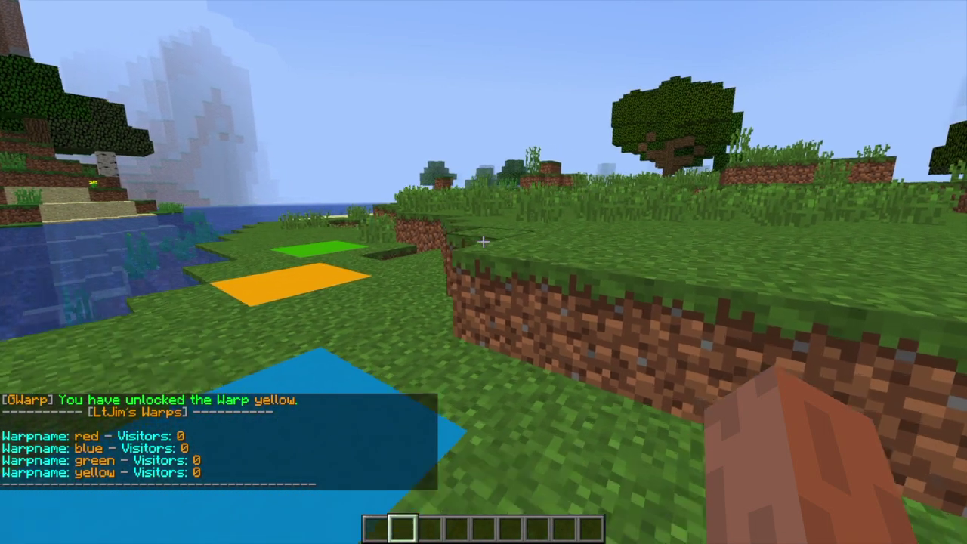
Step: Update warp yellow to the current position
{"action": "key", "text": "slash"}
{"action": "type", "text": "gwarp update yellow"}
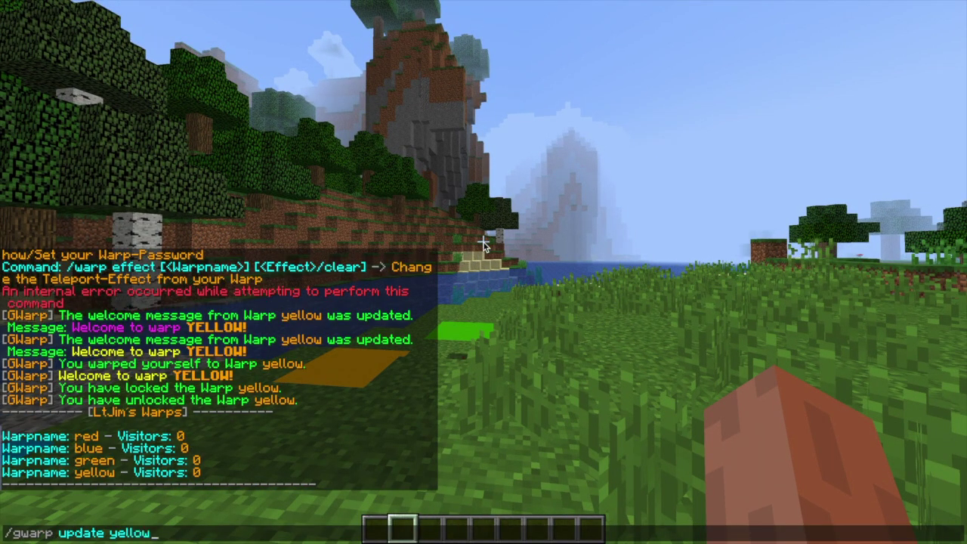
{"action": "key", "text": "Return"}
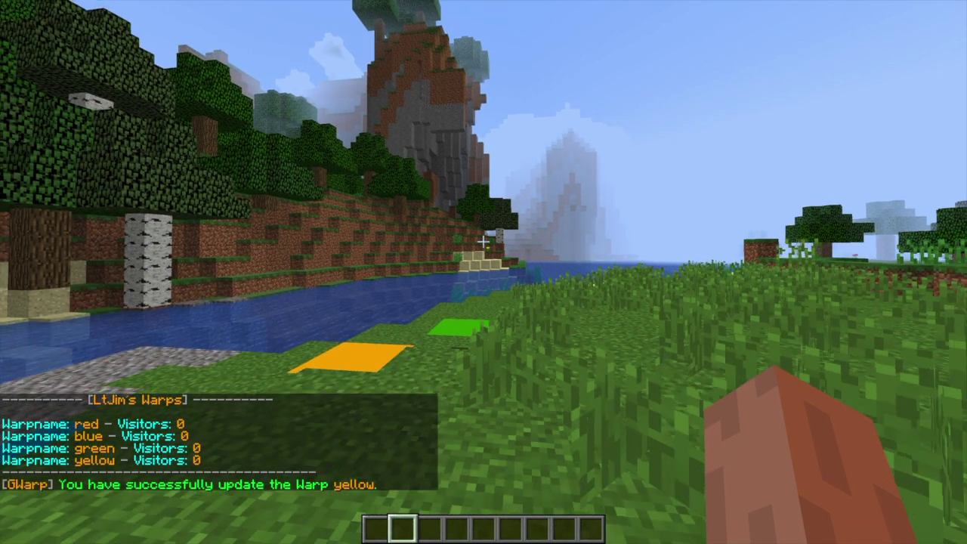
{"action": "key", "text": "t"}
{"action": "key", "text": "Up"}
{"action": "key", "text": "Escape"}
Step: Warp to yellow with /gwarp yellow so its YELLOW! welcome message appears
{"action": "key", "text": "slash"}
{"action": "type", "text": "gwarp "}
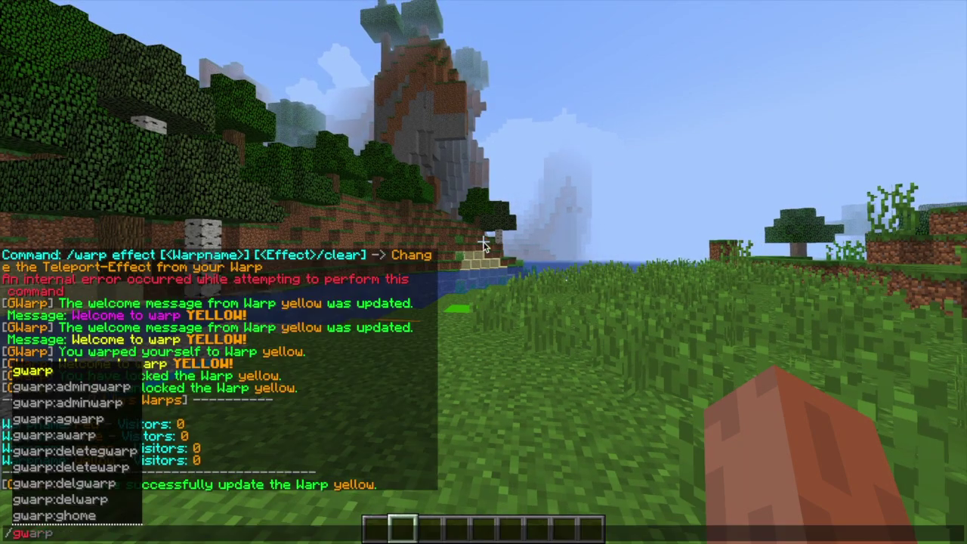
{"action": "type", "text": "w"}
{"action": "key", "text": "BackSpace"}
{"action": "type", "text": "yellow"}
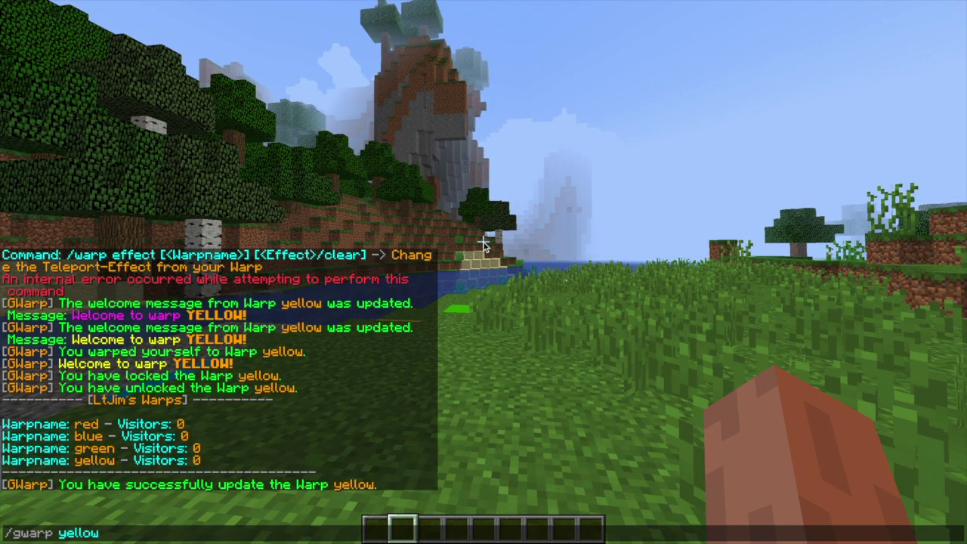
{"action": "key", "text": "Return"}
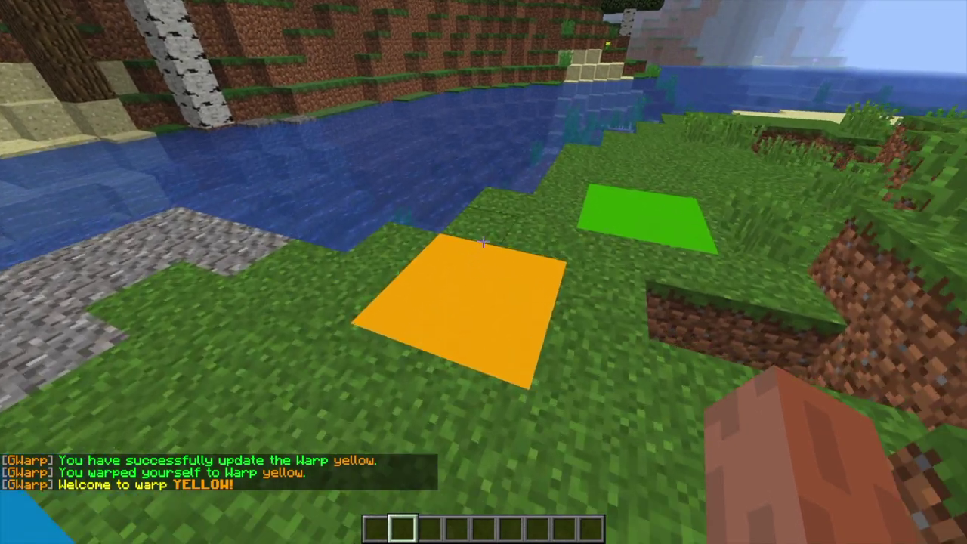
{"action": "key", "text": "t"}
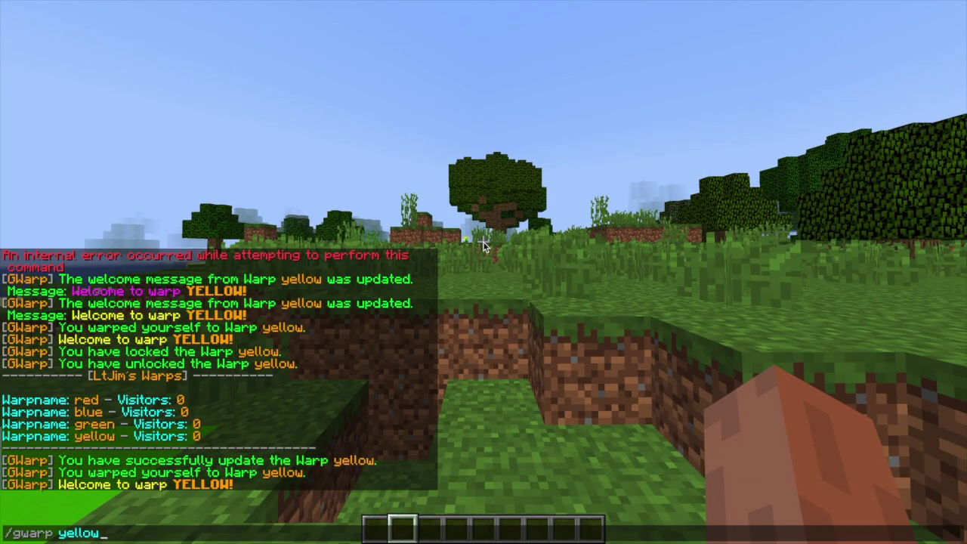
{"action": "key", "text": "Return"}
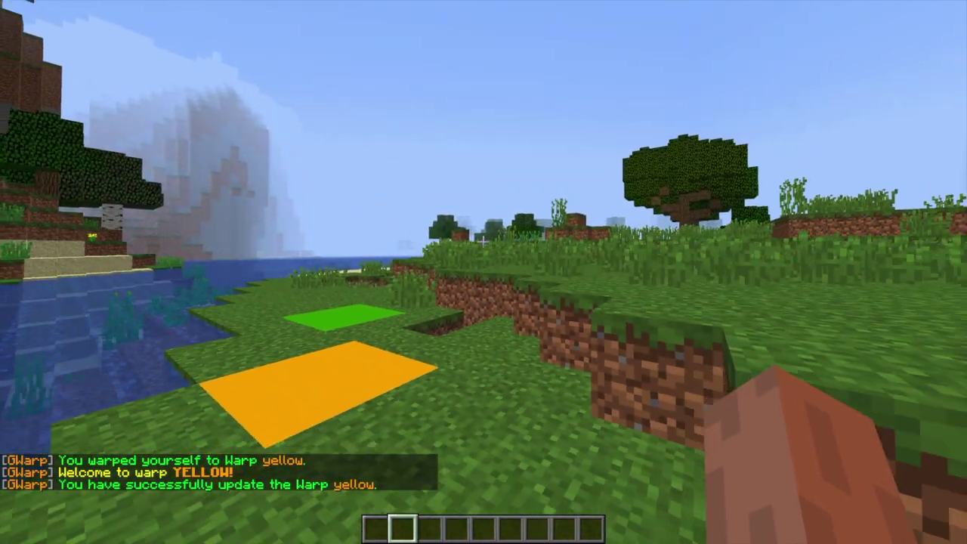
{"action": "type", "text": "s"}
{"action": "type", "text": "/gwarp"}
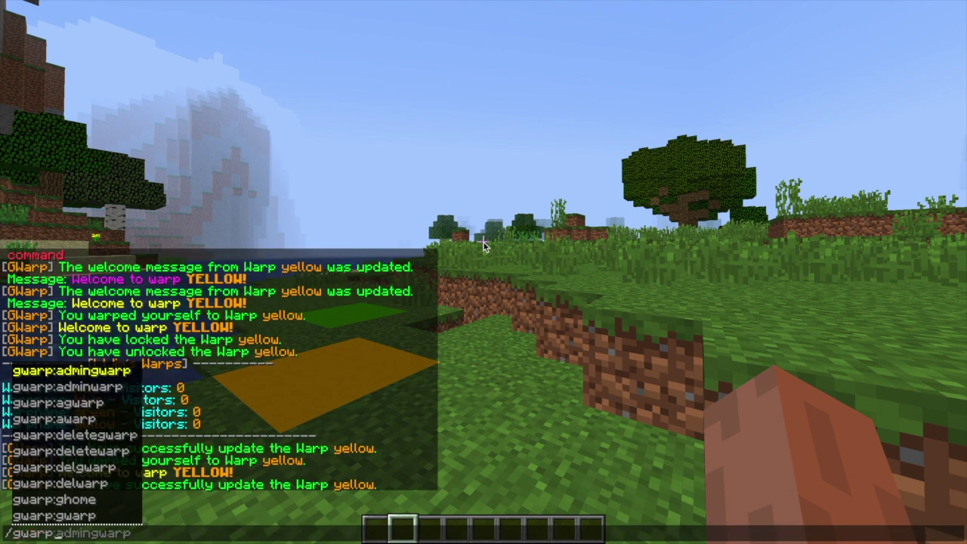
{"action": "type", "text": " sound"}
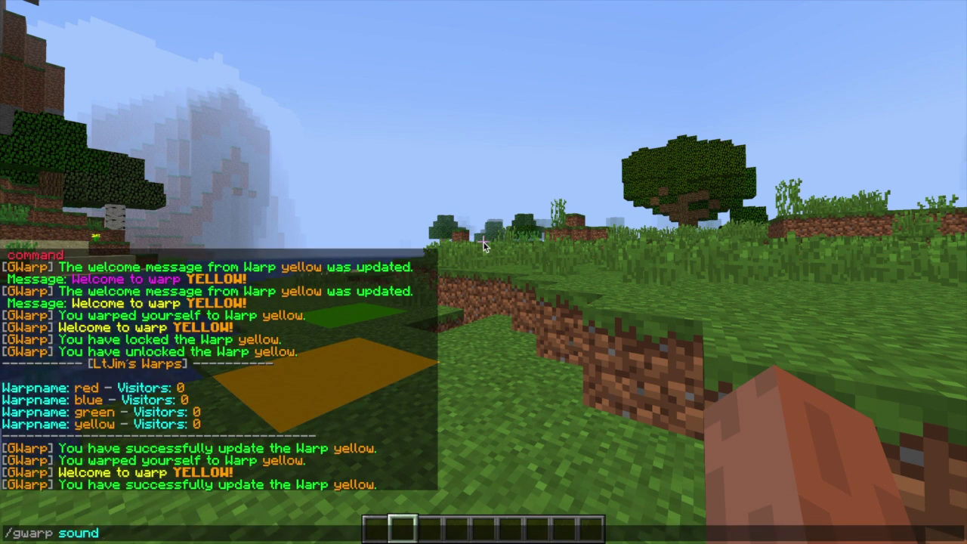
{"action": "type", "text": " yellow"}
{"action": "key", "text": "Down"}
{"action": "key", "text": "Down"}
{"action": "key", "text": "Down"}
{"action": "key", "text": "Down"}
{"action": "key", "text": "Down"}
{"action": "key", "text": "Down"}
{"action": "key", "text": "Down"}
{"action": "key", "text": "Down"}
{"action": "key", "text": "Down"}
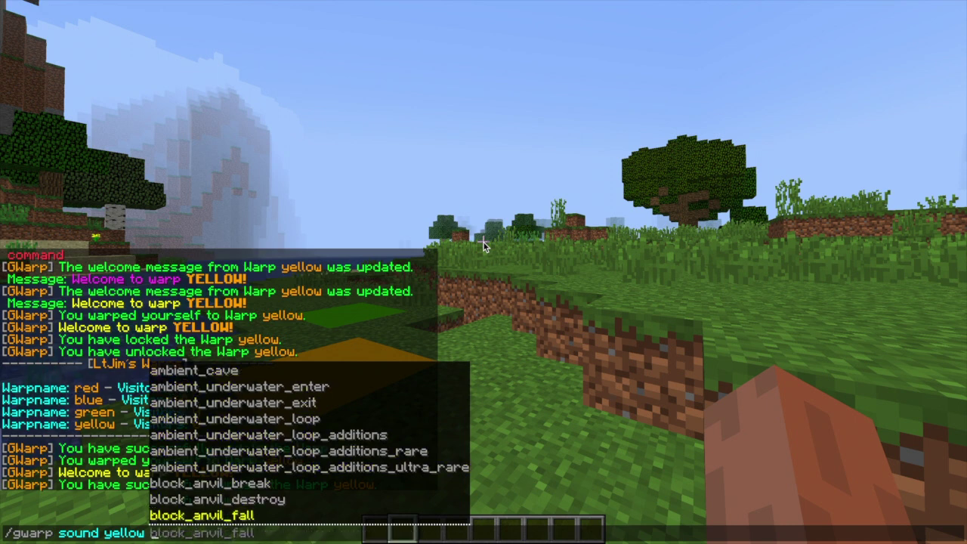
{"action": "key", "text": "Down"}
{"action": "key", "text": "Down"}
{"action": "key", "text": "Down"}
{"action": "key", "text": "Down"}
{"action": "key", "text": "Down"}
{"action": "key", "text": "Down"}
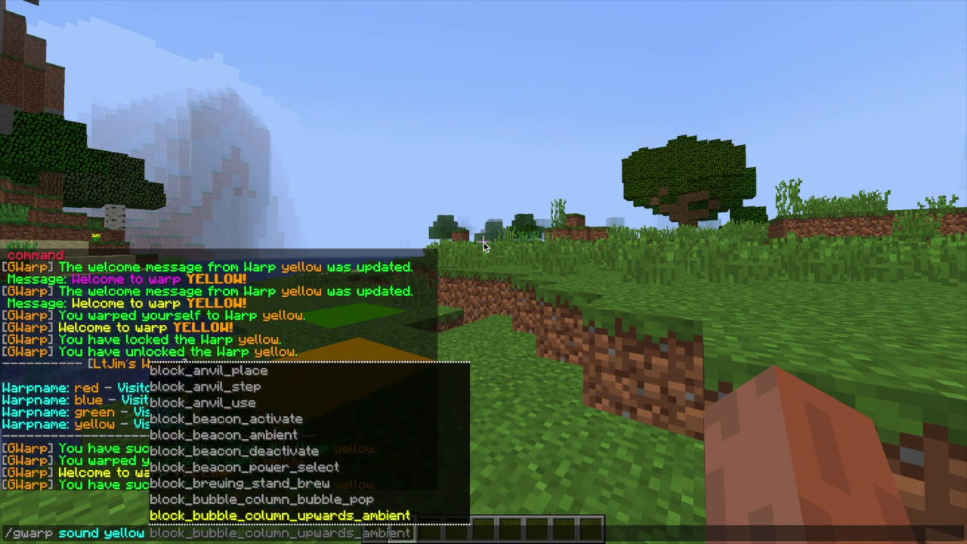
{"action": "key", "text": "Down"}
{"action": "key", "text": "Down"}
{"action": "key", "text": "Down"}
{"action": "key", "text": "Down"}
{"action": "key", "text": "Down"}
{"action": "key", "text": "Down"}
{"action": "key", "text": "Down"}
{"action": "key", "text": "Down"}
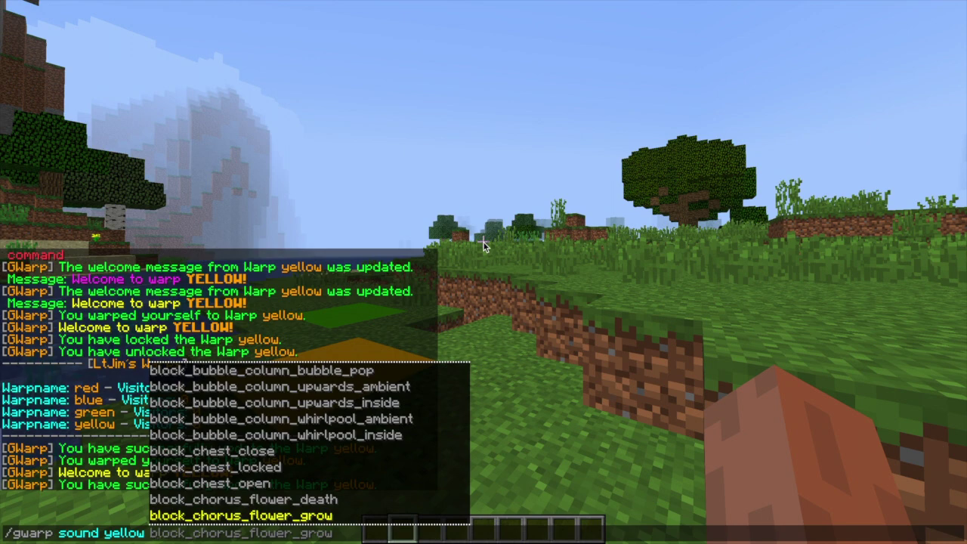
{"action": "key", "text": "Escape"}
{"action": "key", "text": "Escape"}
{"action": "key", "text": "w"}
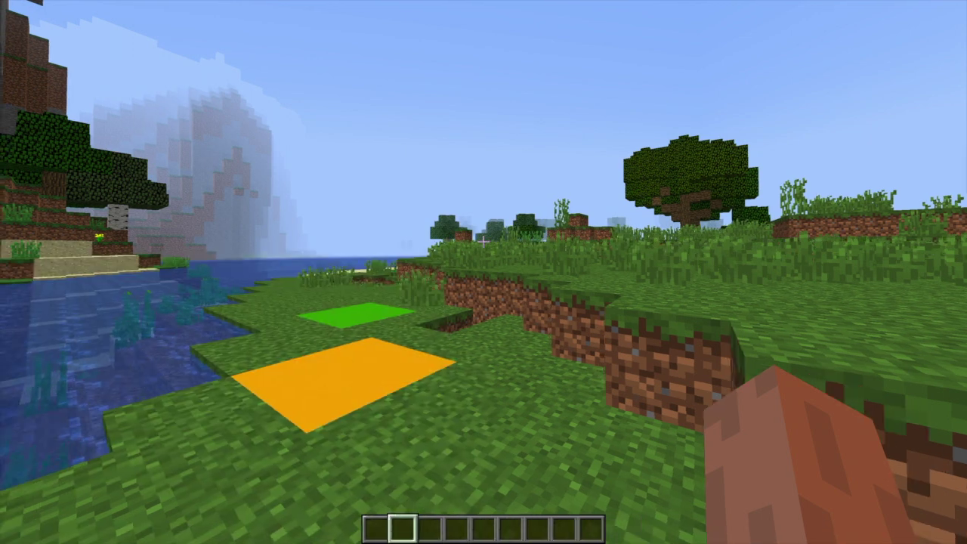
Step: Look up who owns warp yellow with /gwarp owner yellow
{"action": "key", "text": "slash"}
{"action": "type", "text": "gwarp"}
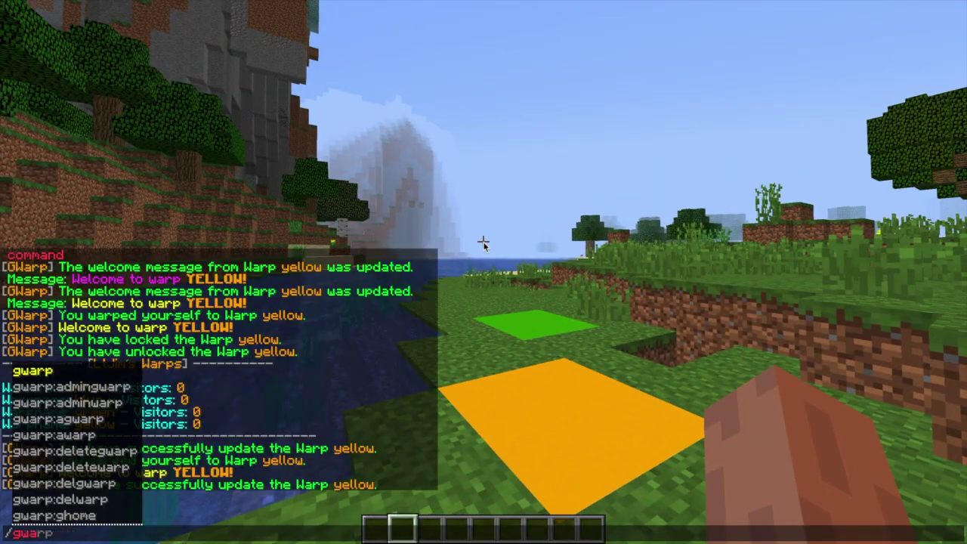
{"action": "type", "text": " owner yel"}
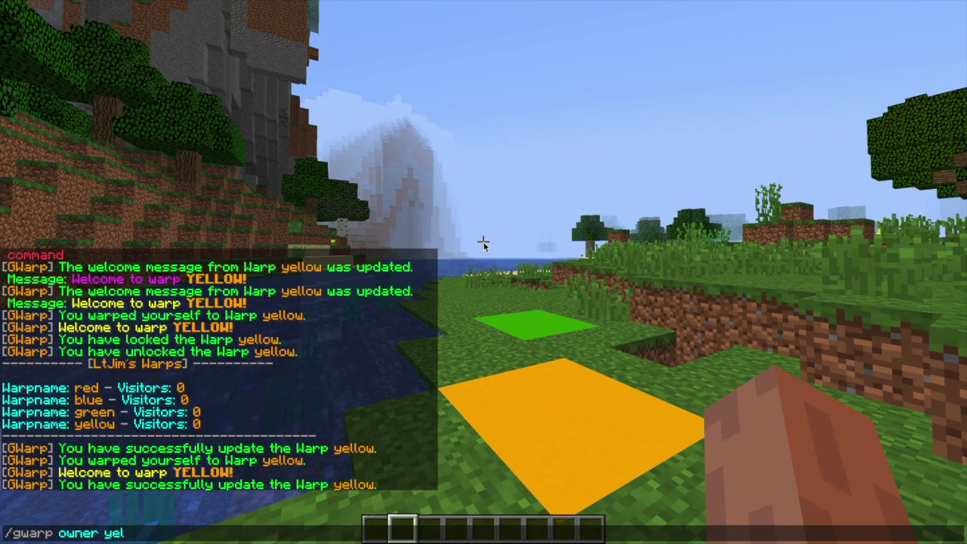
{"action": "type", "text": "low"}
{"action": "key", "text": "Return"}
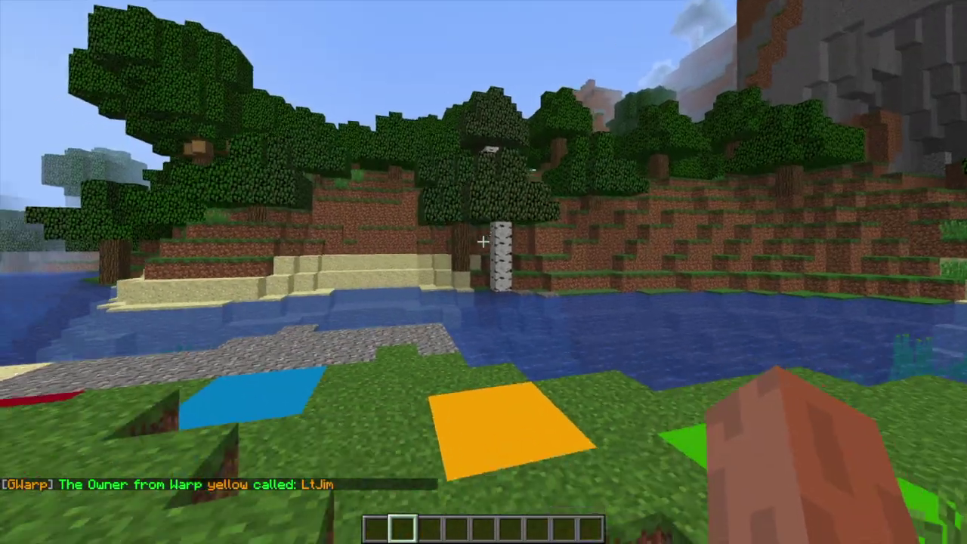
{"action": "key", "text": "s"}
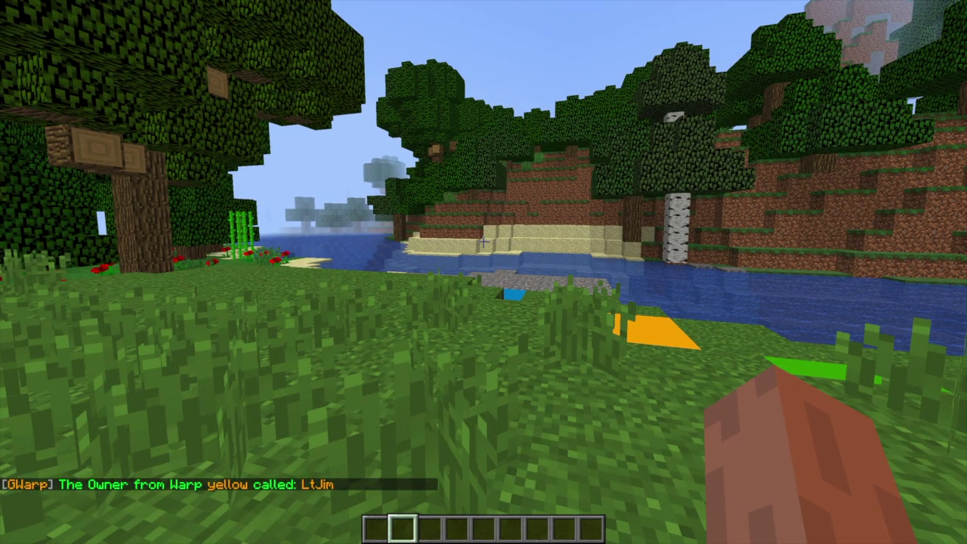
Step: Show the admin command help with /agwarp help
{"action": "type", "text": "/agwarp help"}
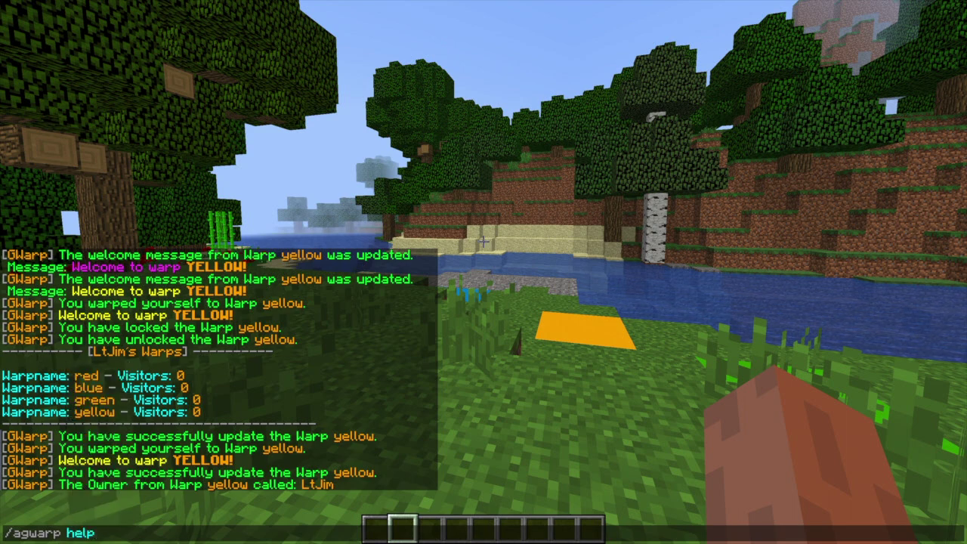
{"action": "key", "text": "Return"}
{"action": "key", "text": "t"}
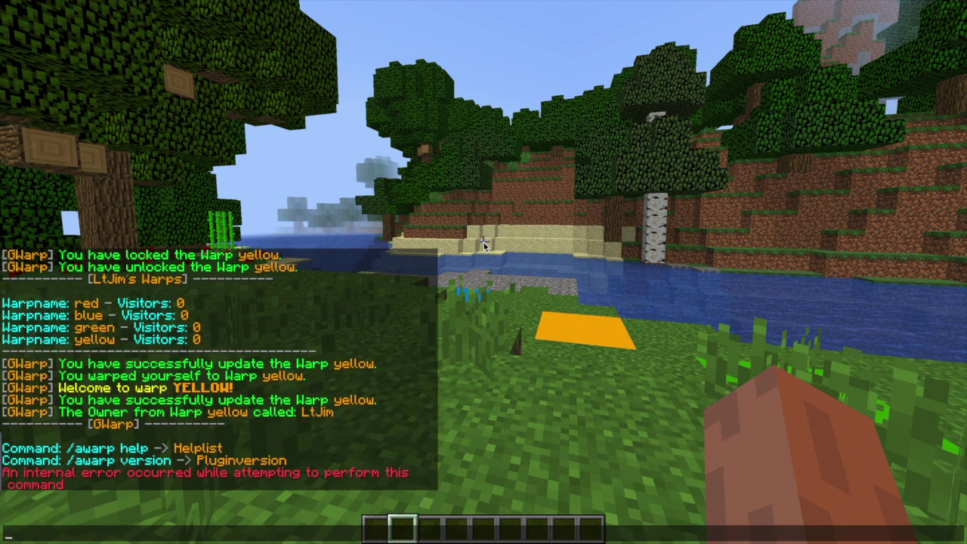
{"action": "key", "text": "Escape"}
Step: Transfer ownership of warp yellow to another player with /agwarp setowner yellow
{"action": "key", "text": "t"}
{"action": "key", "text": "Up"}
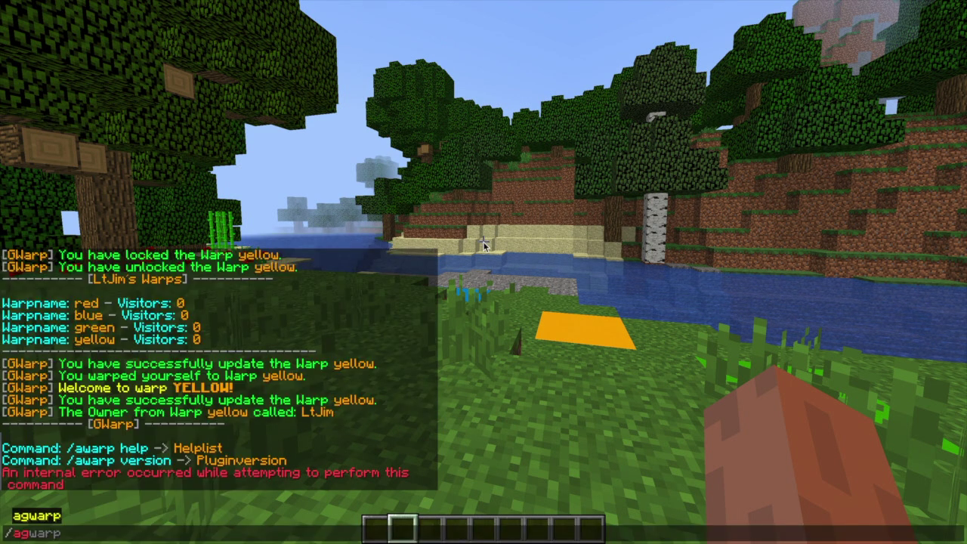
{"action": "key", "text": "BackSpace"}
{"action": "type", "text": "p set"}
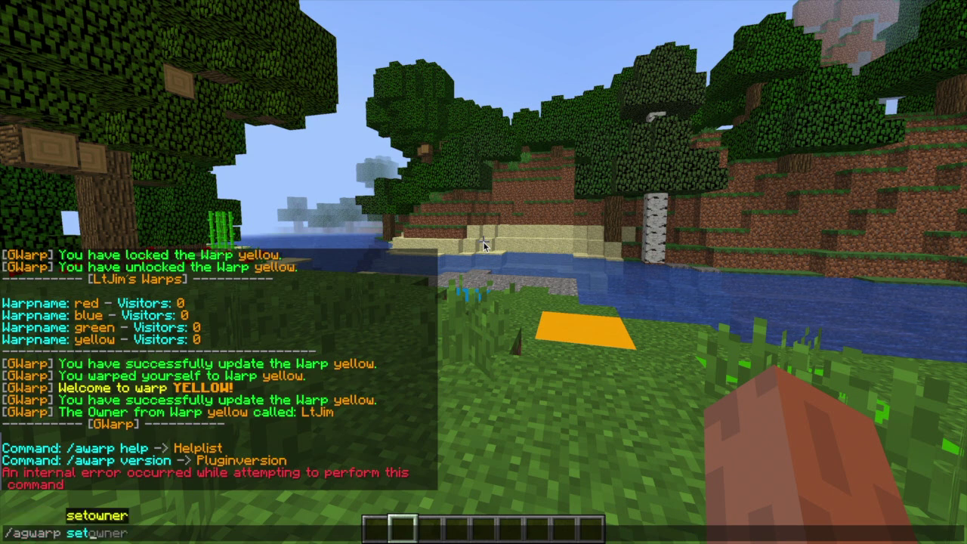
{"action": "type", "text": "owner "}
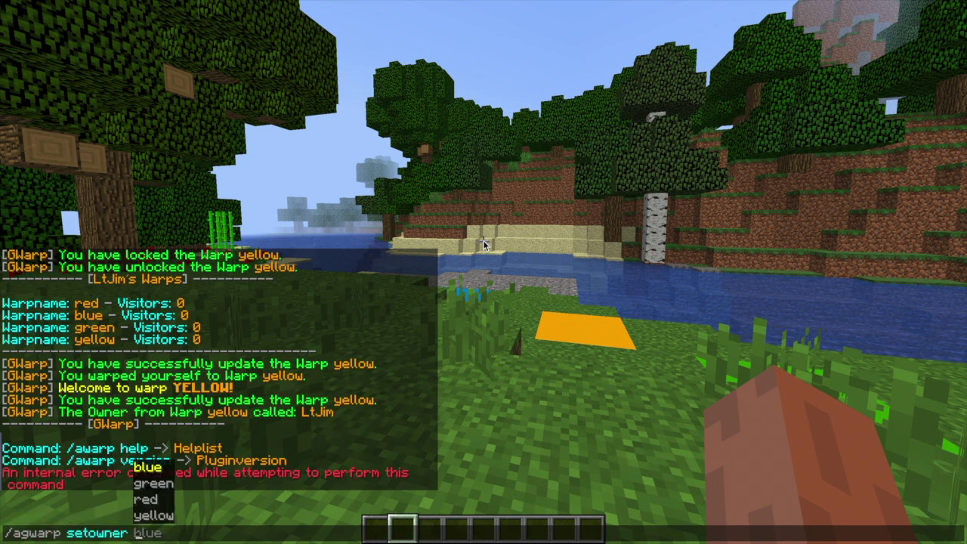
{"action": "type", "text": "yellow "}
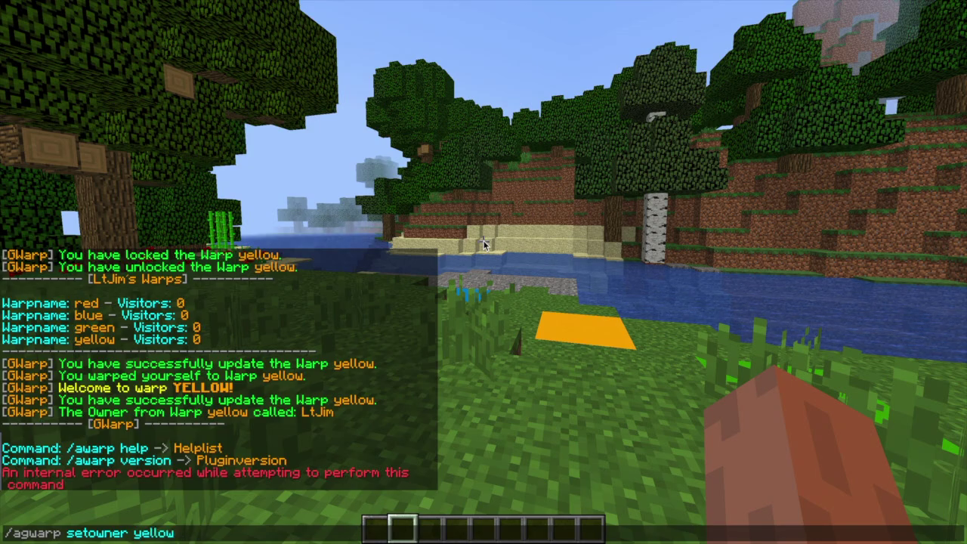
{"action": "type", "text": "test"}
{"action": "key", "text": "Return"}
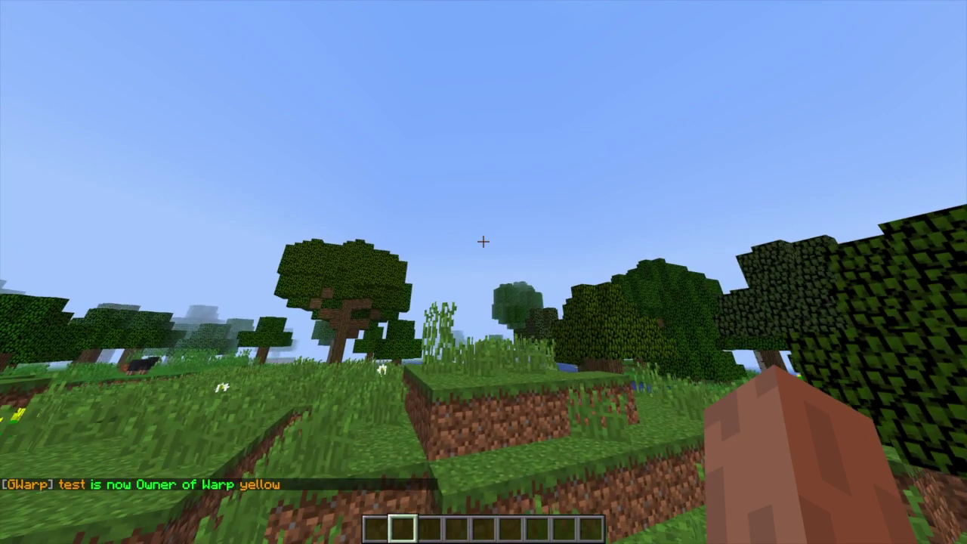
Step: Teleport to Home 1 and save the current spot as Home 2
{"action": "type", "text": "/ghome 1"}
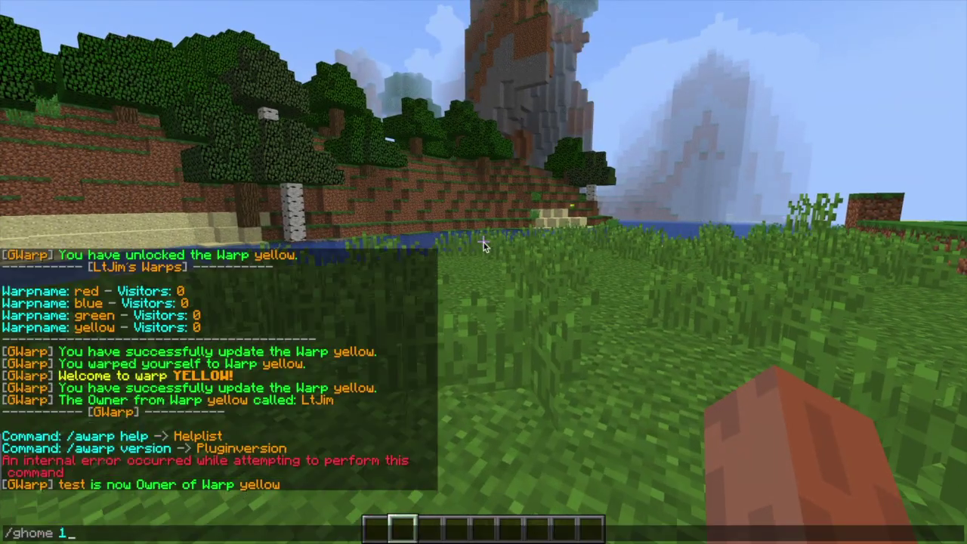
{"action": "key", "text": "Return"}
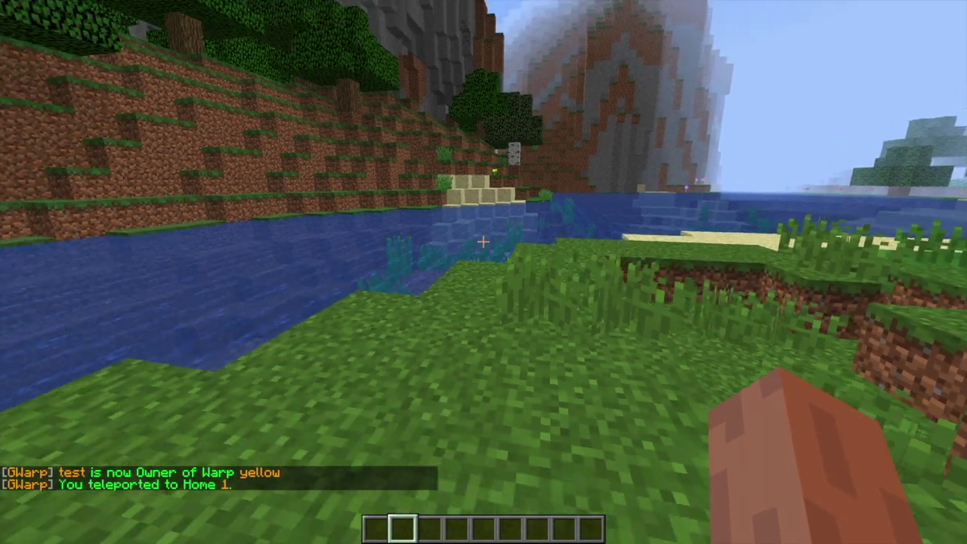
{"action": "type", "text": "/ghome set 2"}
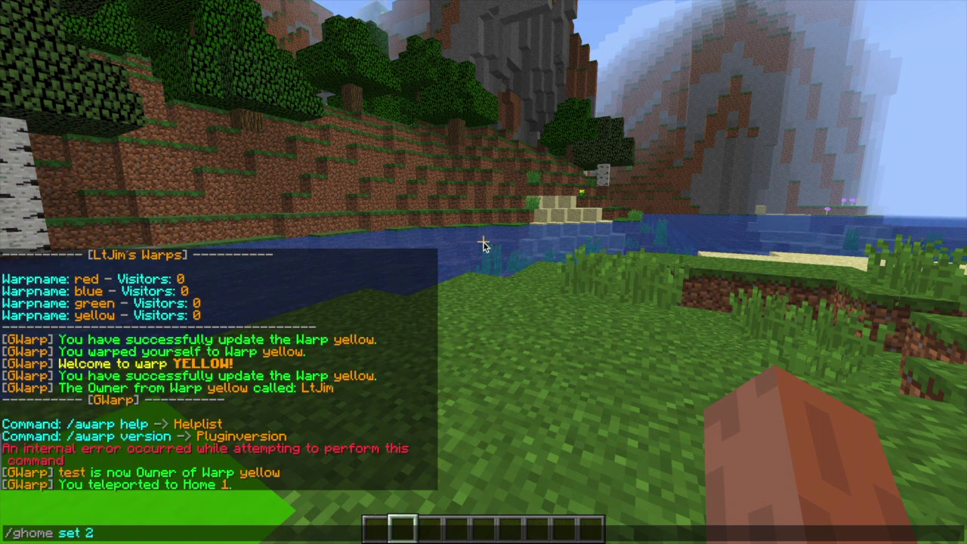
{"action": "key", "text": "Return"}
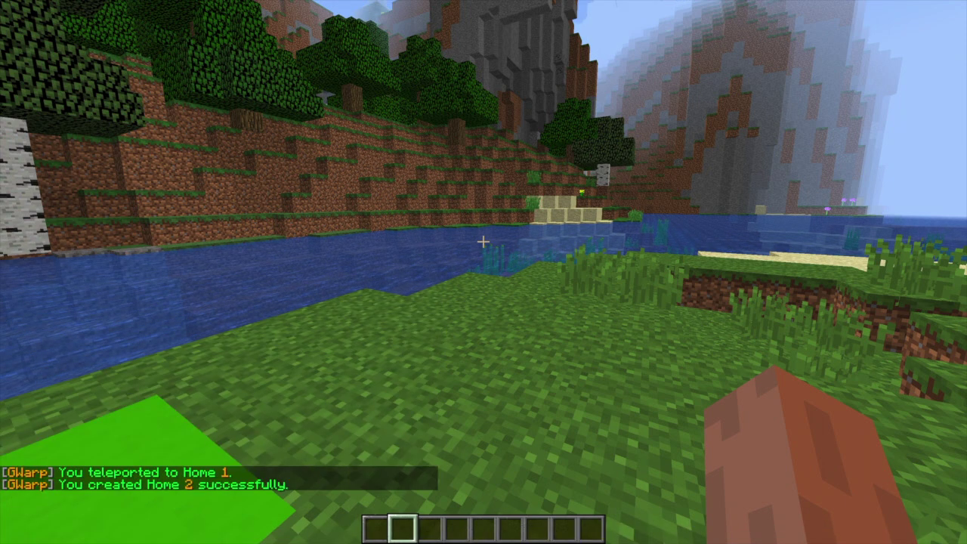
Step: Move Home 1 to a new spot with /ghome update 1, then list all homes
{"action": "key", "text": "d"}
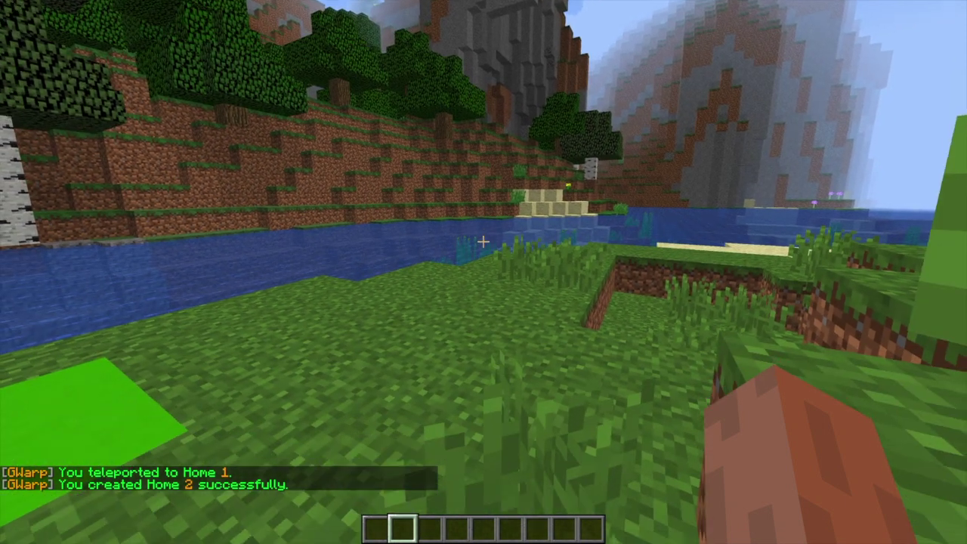
{"action": "key", "text": "slash"}
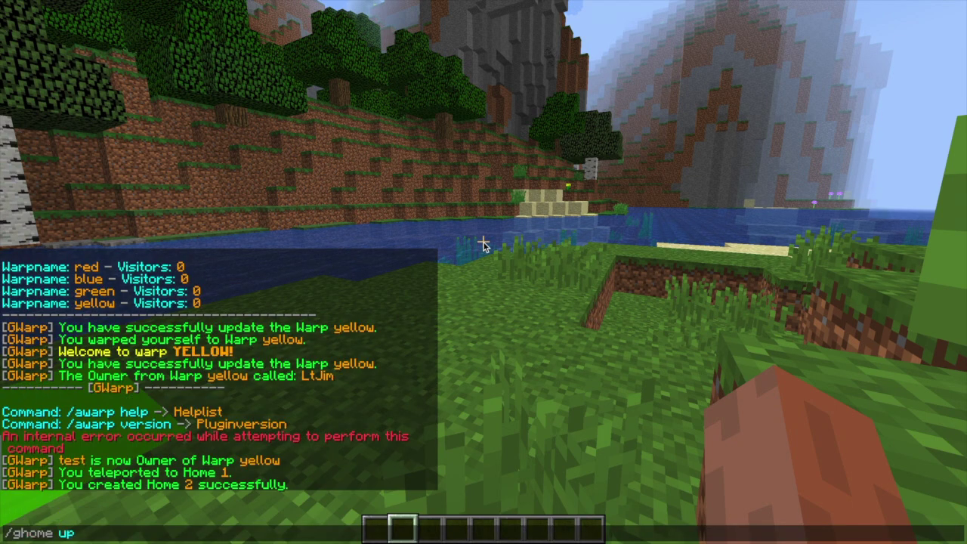
{"action": "type", "text": "ghome update 1"}
{"action": "key", "text": "Return"}
{"action": "key", "text": "s"}
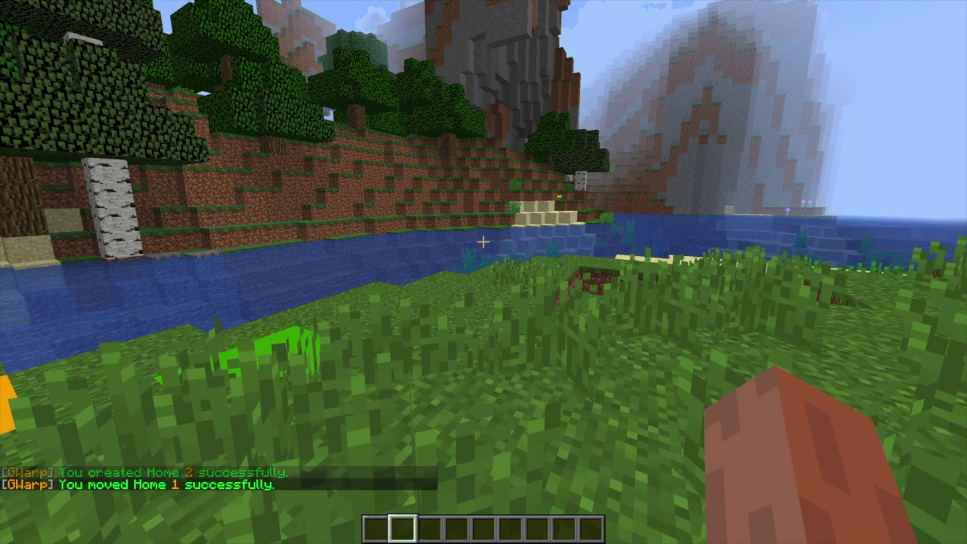
{"action": "key", "text": "slash"}
{"action": "type", "text": "ghome"}
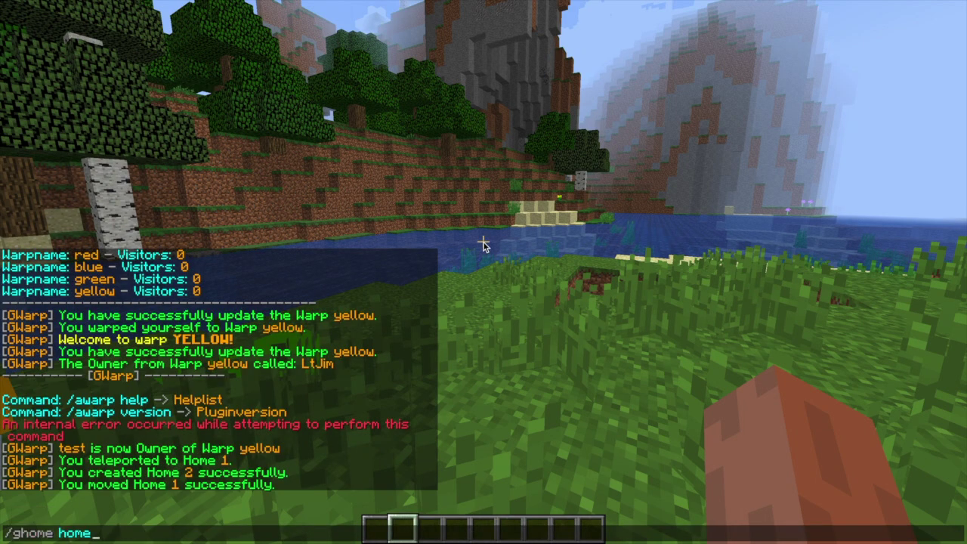
{"action": "type", "text": " home"}
{"action": "key", "text": "Return"}
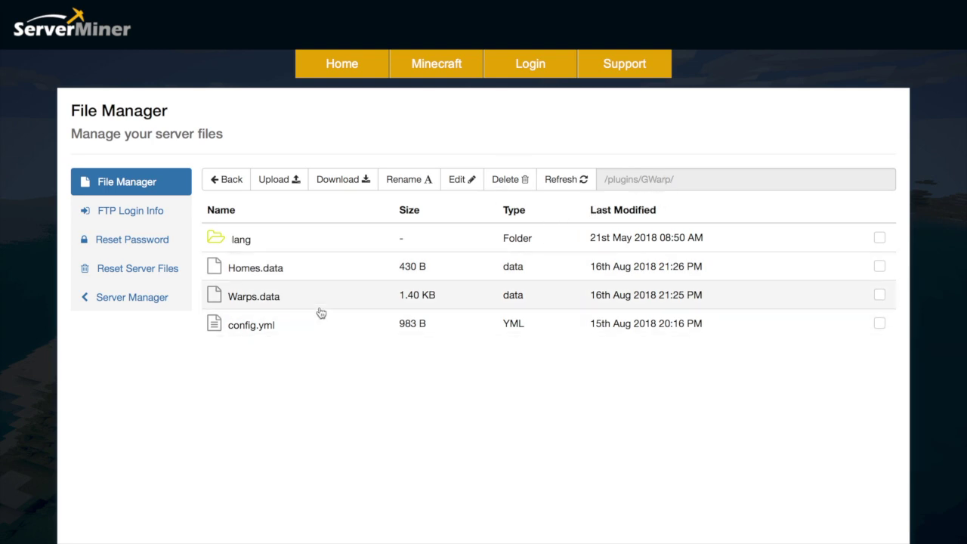
Step: Open the lang folder, read through de_de.yml, then close it and go back up
{"action": "double_click", "coordinate": [272, 240]}
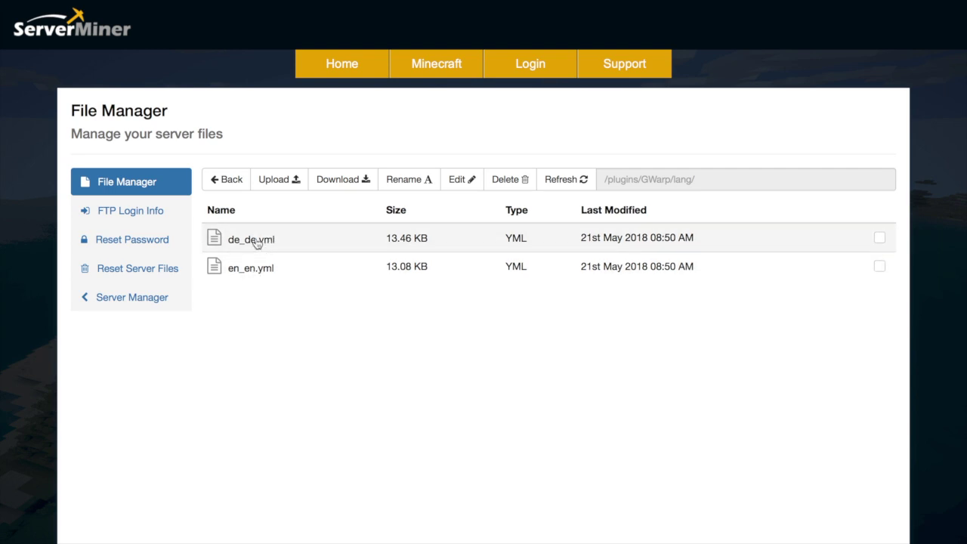
{"action": "double_click", "coordinate": [255, 240]}
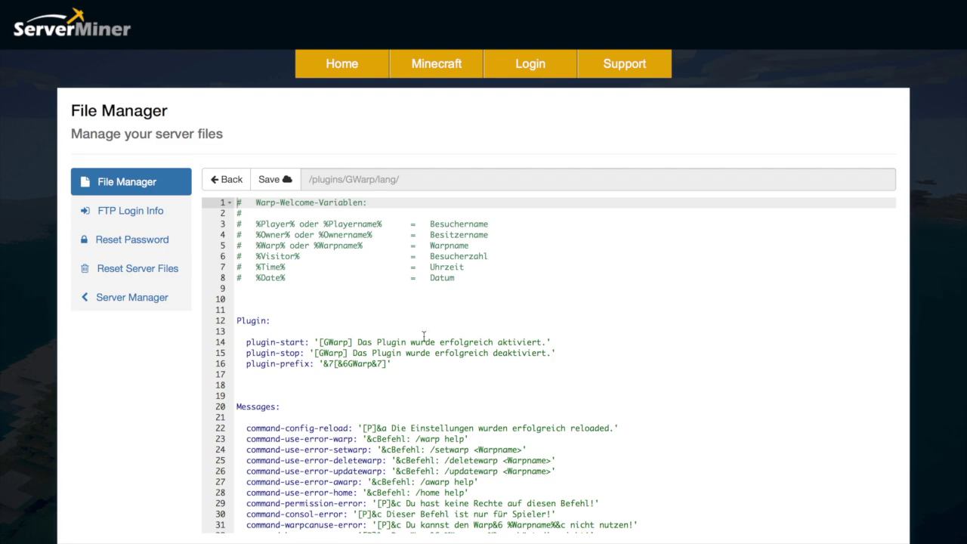
{"action": "scroll", "coordinate": [424, 336], "scroll_direction": "down", "scroll_amount": 3}
{"action": "scroll", "coordinate": [424, 336], "scroll_direction": "up", "scroll_amount": 3}
{"action": "scroll", "coordinate": [424, 335], "scroll_direction": "down", "scroll_amount": 20}
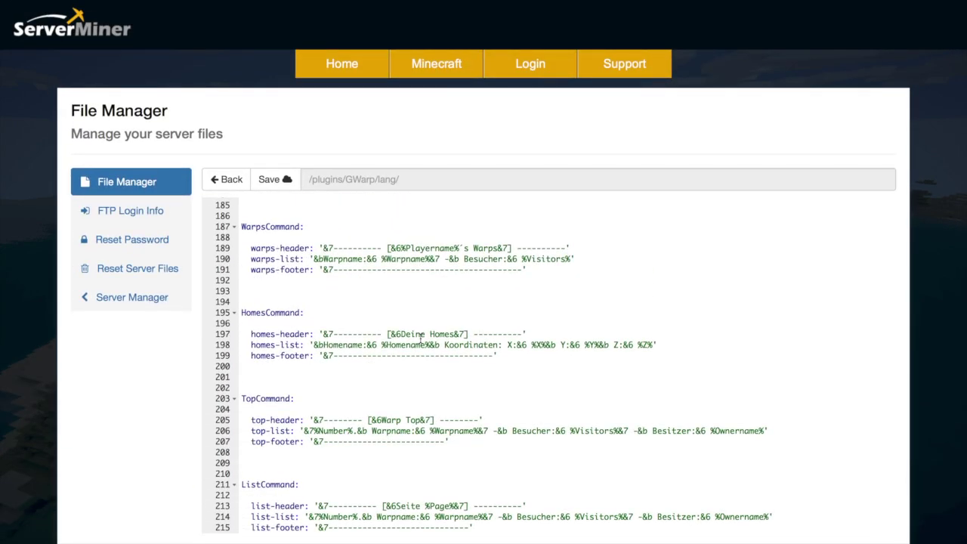
{"action": "left_click", "coordinate": [238, 188]}
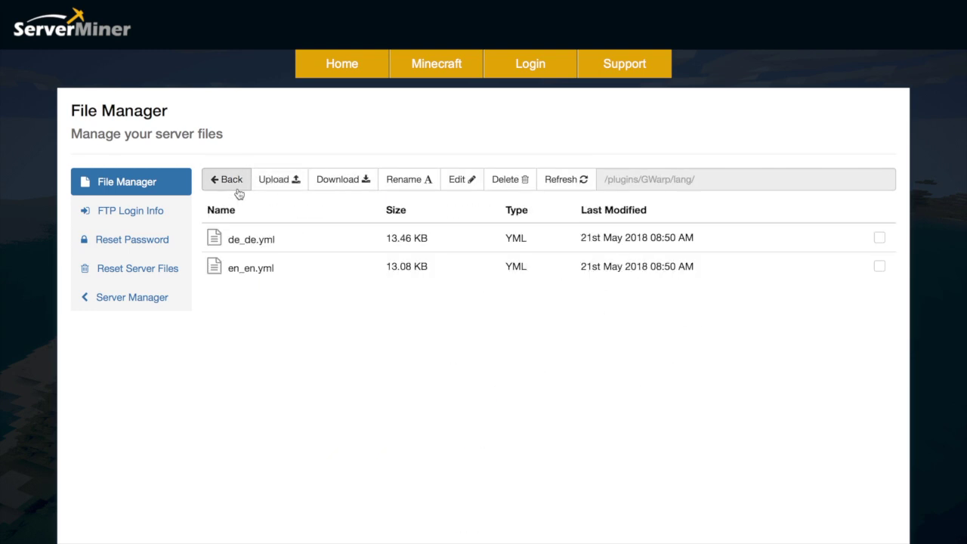
{"action": "left_click", "coordinate": [232, 181]}
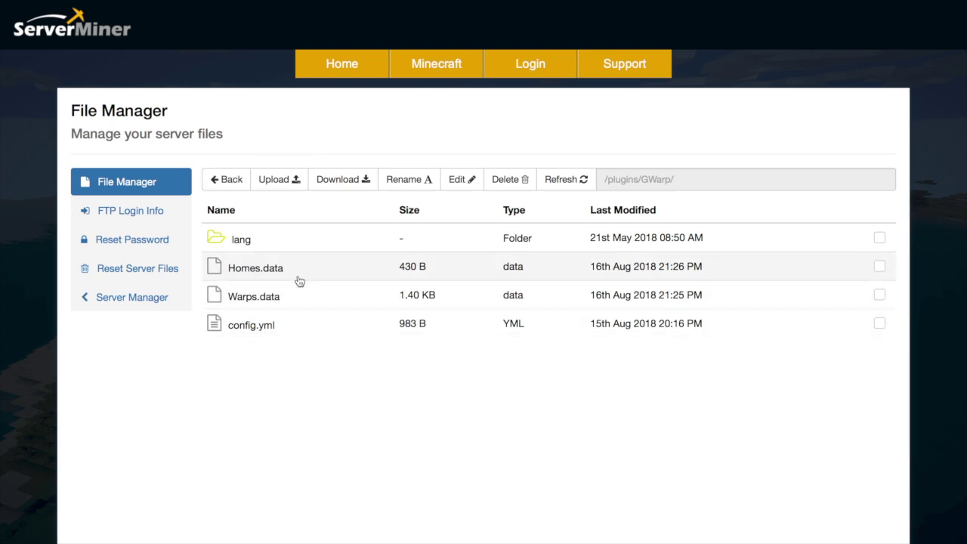
Step: Open Warps.data, scroll through the red, blue, green and yellow warp entries, and close it
{"action": "left_click", "coordinate": [280, 294]}
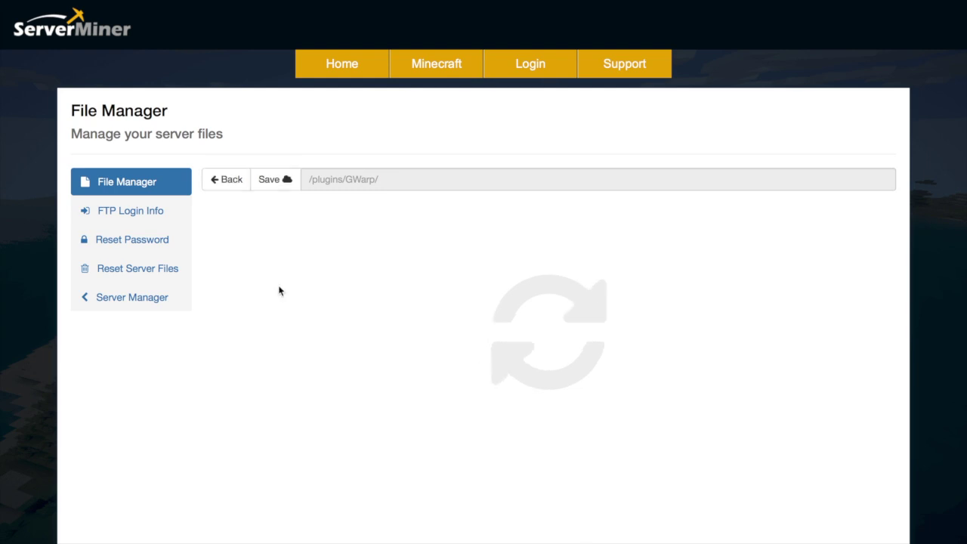
{"action": "scroll", "coordinate": [279, 290], "scroll_direction": "down", "scroll_amount": 10}
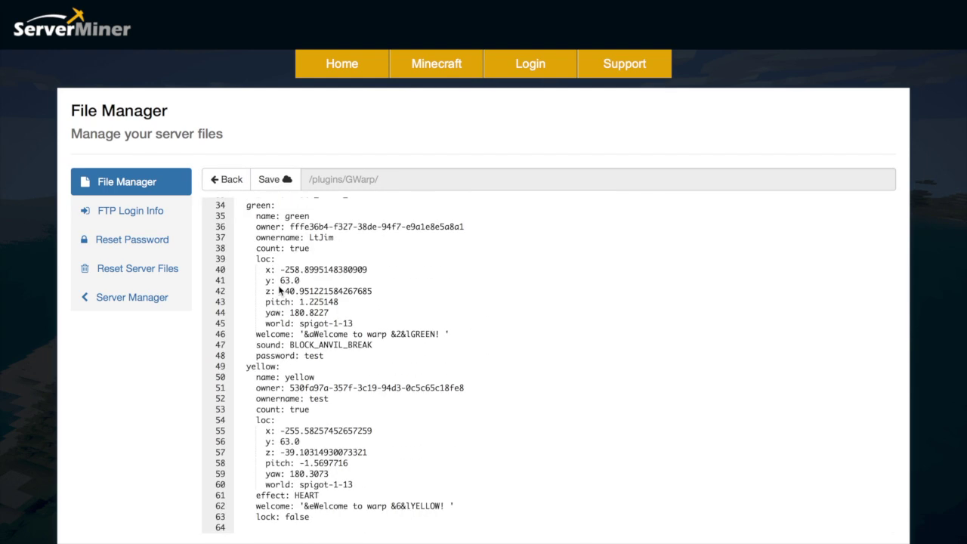
{"action": "scroll", "coordinate": [279, 289], "scroll_direction": "up", "scroll_amount": 10}
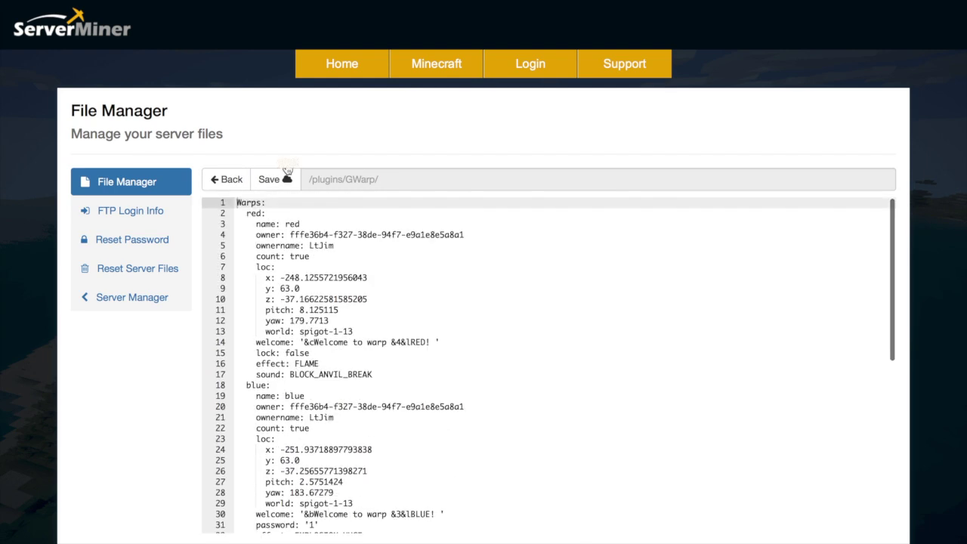
{"action": "left_click", "coordinate": [244, 185]}
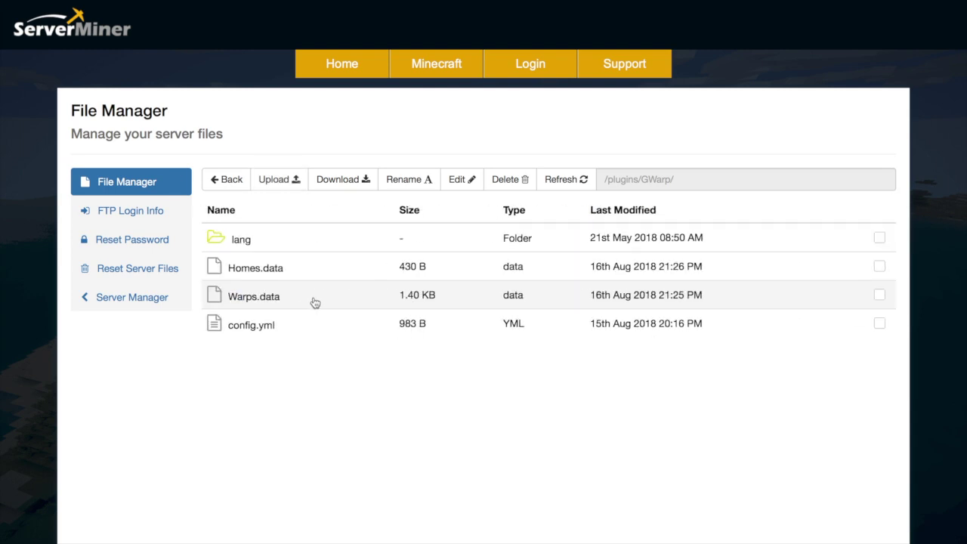
Step: Open GWarp's config.yml and highlight the Lang, update-check, default-warp-amount and teleport cooldown settings
{"action": "double_click", "coordinate": [286, 320]}
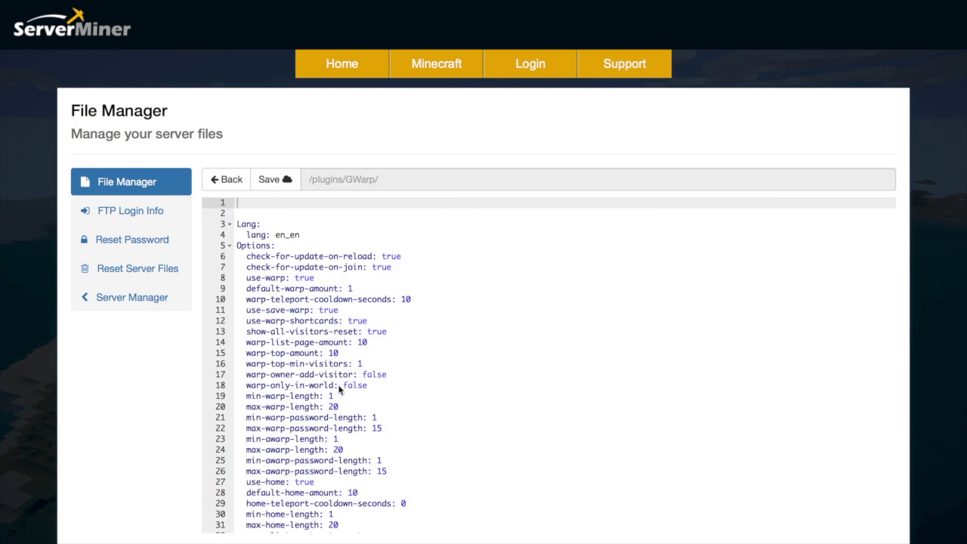
{"action": "left_click_drag", "start_coordinate": [315, 236], "coordinate": [231, 226]}
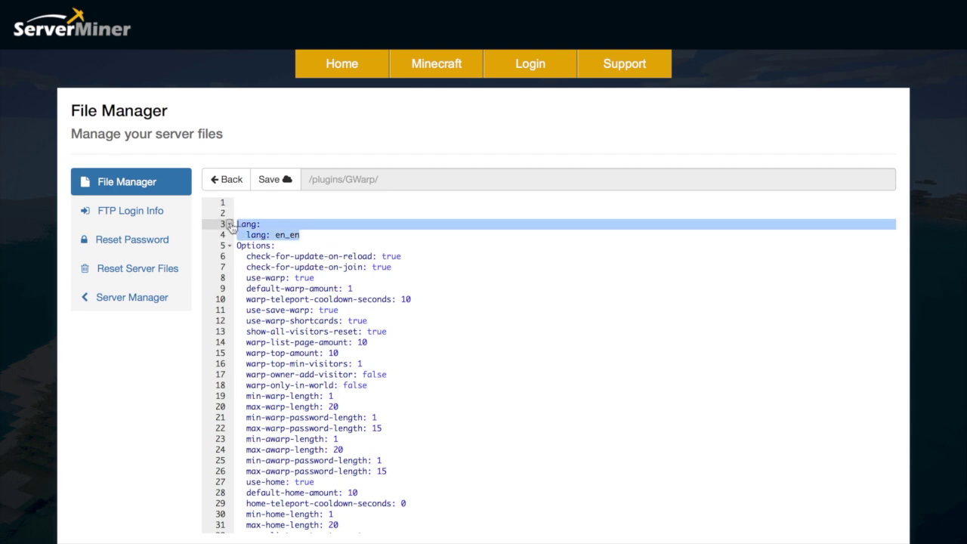
{"action": "left_click", "coordinate": [302, 235]}
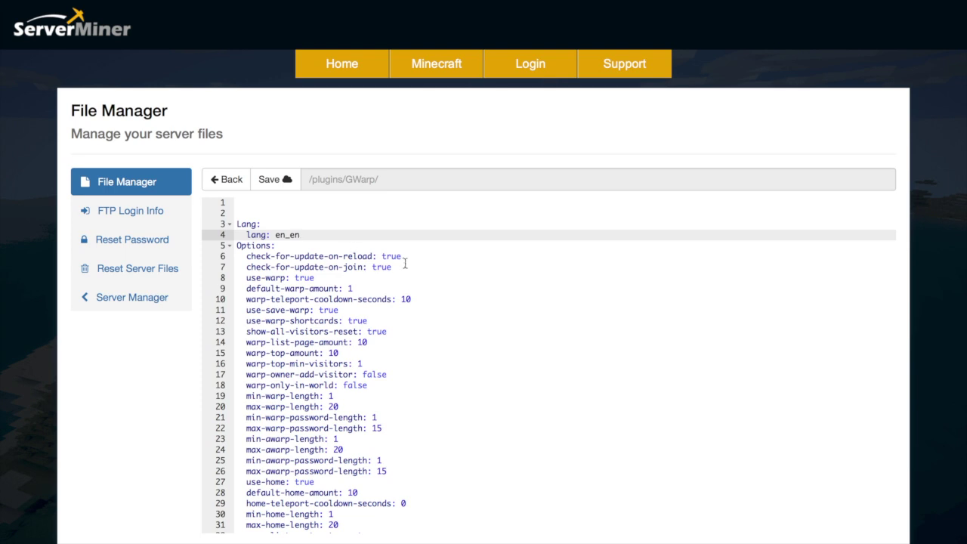
{"action": "left_click_drag", "start_coordinate": [405, 266], "coordinate": [233, 256]}
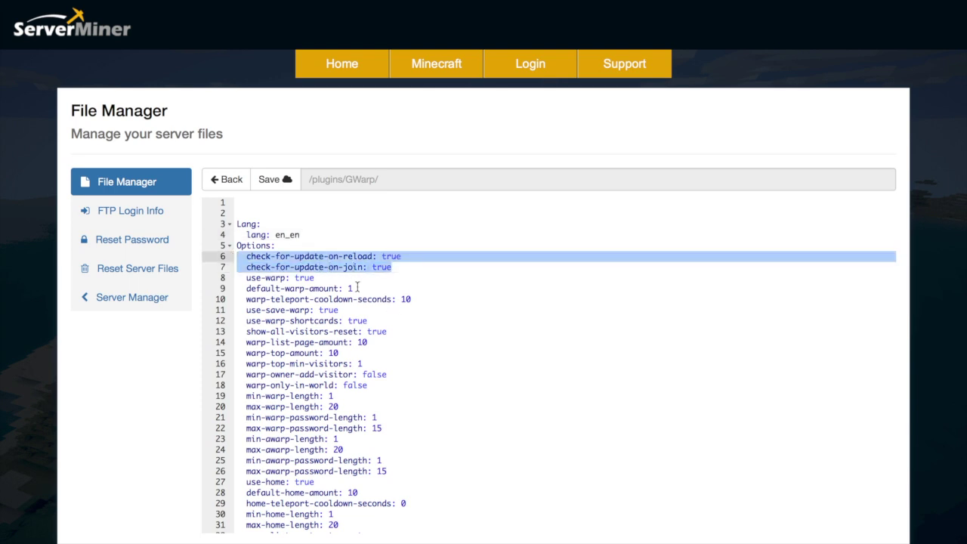
{"action": "left_click_drag", "start_coordinate": [352, 288], "coordinate": [247, 289]}
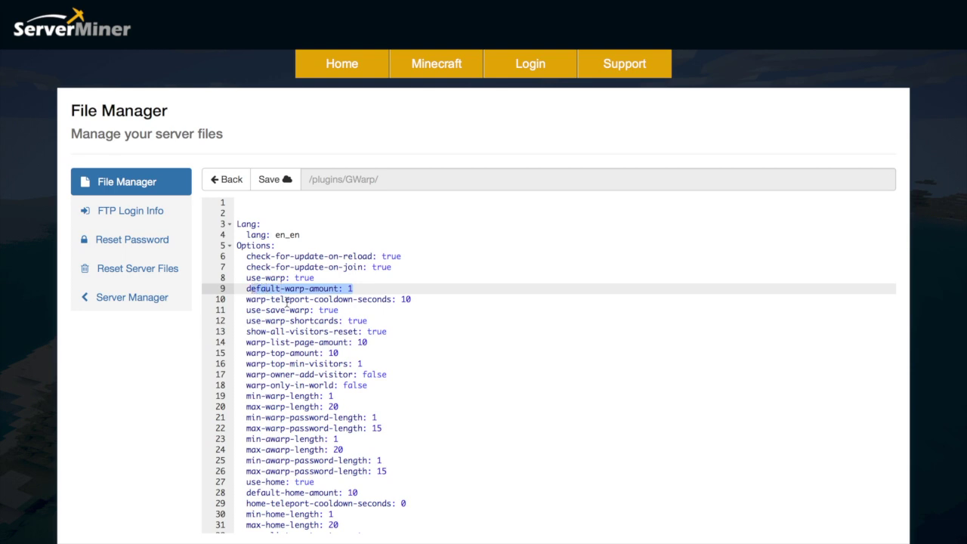
{"action": "left_click", "coordinate": [287, 301]}
{"action": "left_click_drag", "start_coordinate": [414, 299], "coordinate": [238, 297]}
{"action": "left_click", "coordinate": [366, 363]}
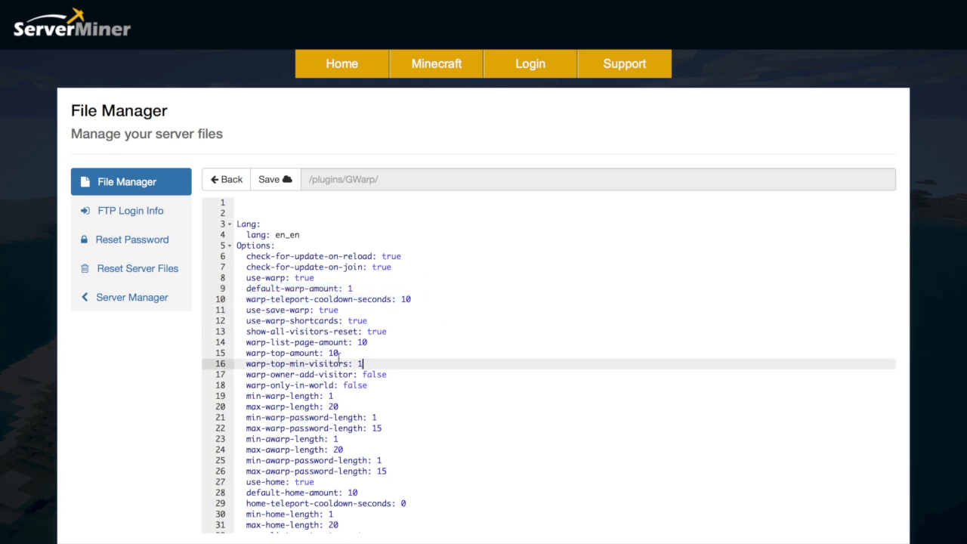
Step: Highlight the use-warp-shortcards, warp-only-in-world, and warp name and password length limit lines
{"action": "left_click", "coordinate": [265, 320]}
{"action": "left_click_drag", "start_coordinate": [265, 320], "coordinate": [348, 320]}
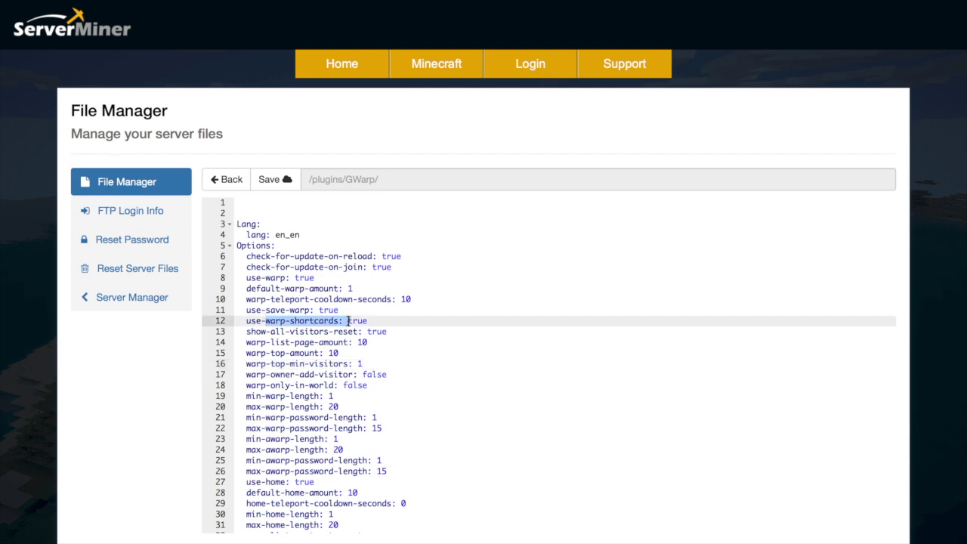
{"action": "scroll", "coordinate": [348, 320], "scroll_direction": "down", "scroll_amount": 3}
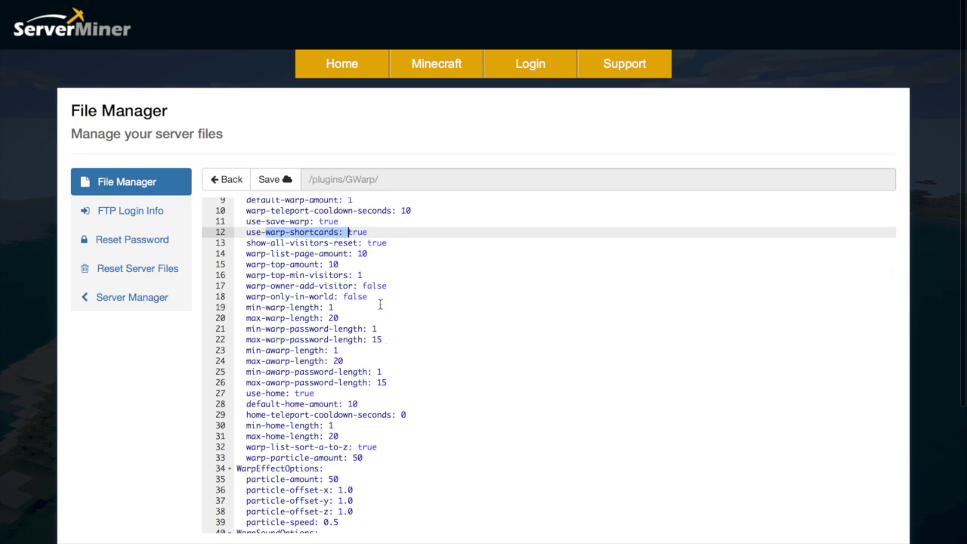
{"action": "left_click_drag", "start_coordinate": [368, 296], "coordinate": [236, 296]}
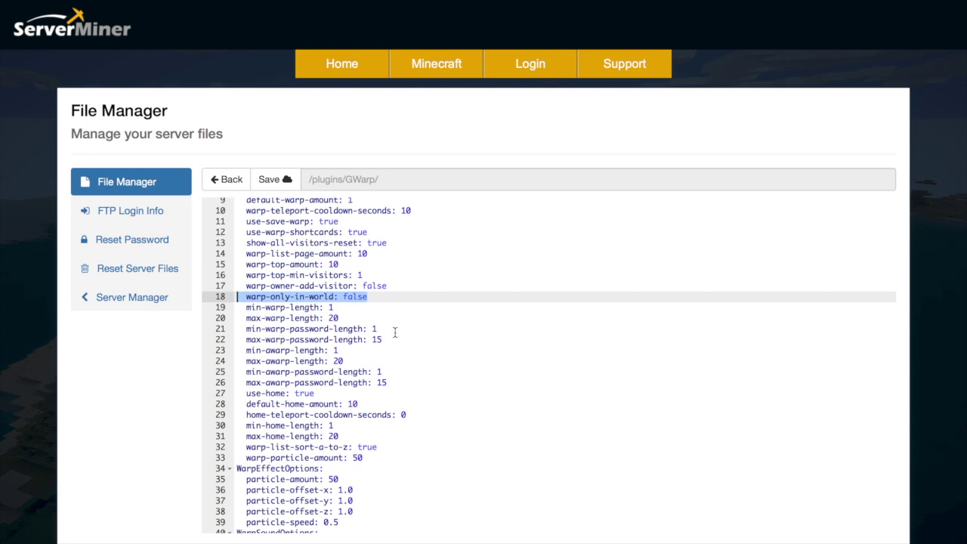
{"action": "scroll", "coordinate": [394, 332], "scroll_direction": "down", "scroll_amount": 1}
{"action": "left_click_drag", "start_coordinate": [386, 365], "coordinate": [226, 293]}
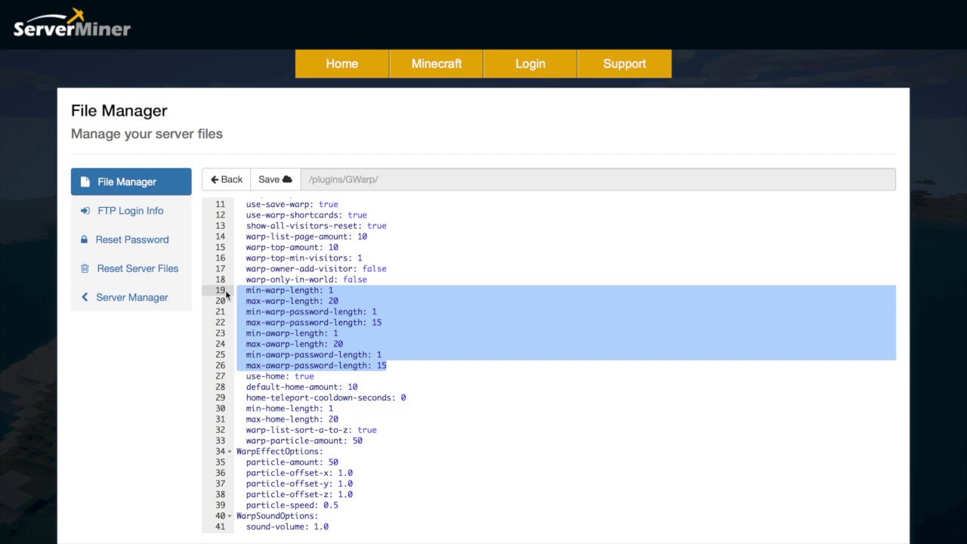
Step: Highlight the home options on lines 27–33 of config.yml
{"action": "left_click", "coordinate": [296, 353]}
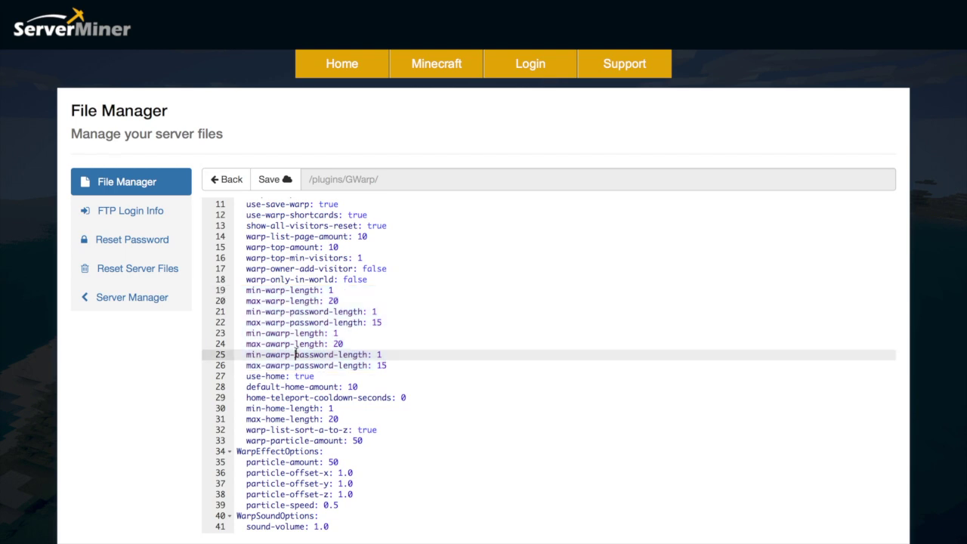
{"action": "scroll", "coordinate": [320, 412], "scroll_direction": "down", "scroll_amount": 1}
{"action": "left_click_drag", "start_coordinate": [369, 422], "coordinate": [224, 362]}
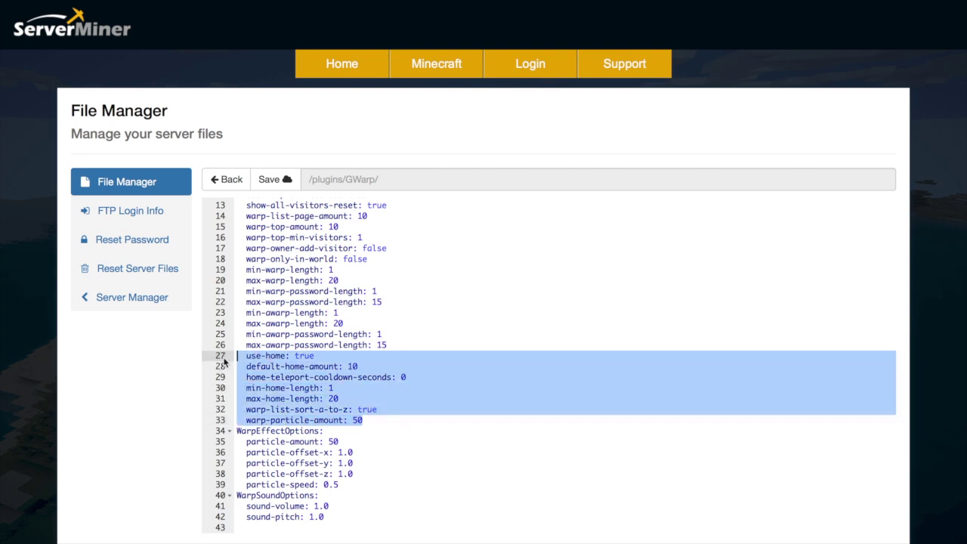
{"action": "left_click", "coordinate": [384, 388]}
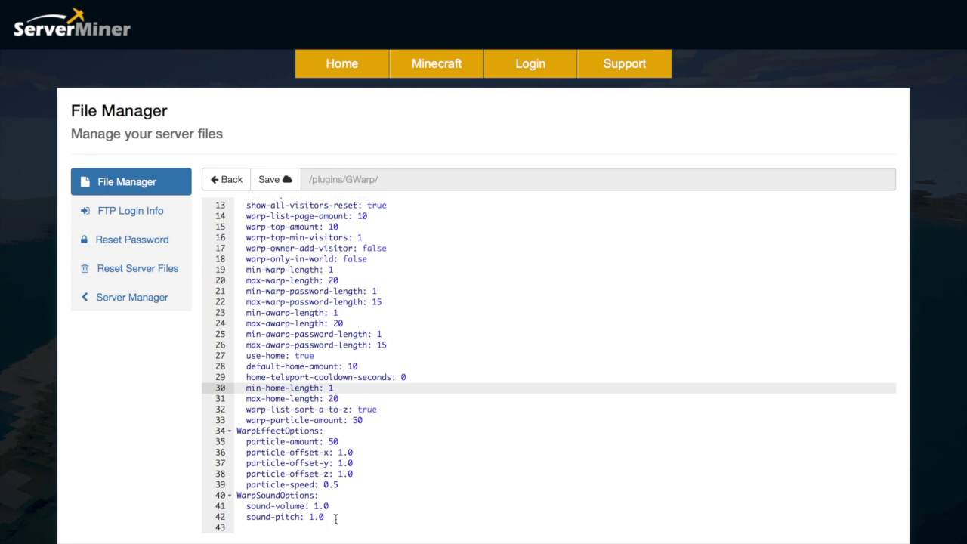
Step: Highlight the warp-list-page-amount setting, then close config.yml back to the /plugins/GWarp/ folder
{"action": "scroll", "coordinate": [336, 520], "scroll_direction": "up", "scroll_amount": 4}
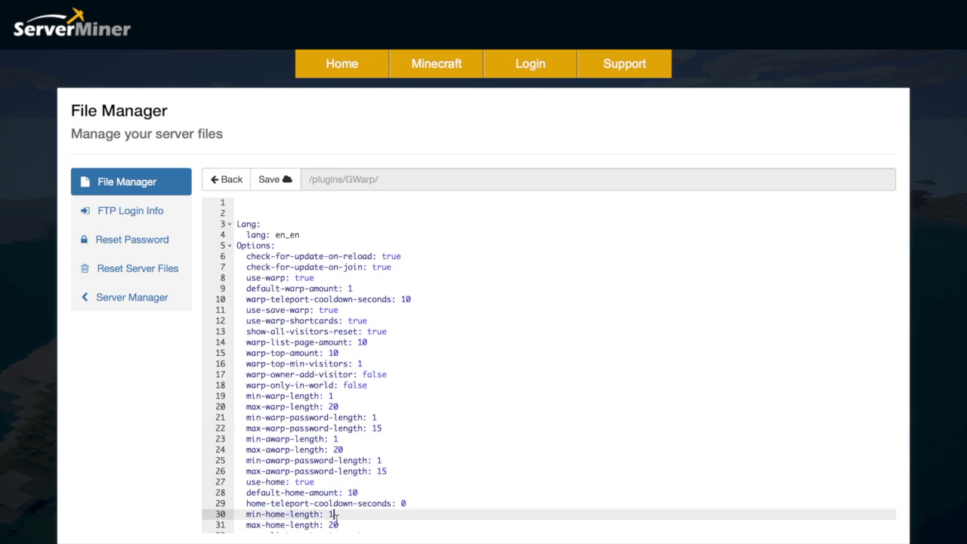
{"action": "scroll", "coordinate": [335, 515], "scroll_direction": "down", "scroll_amount": 3}
{"action": "scroll", "coordinate": [335, 515], "scroll_direction": "up", "scroll_amount": 3}
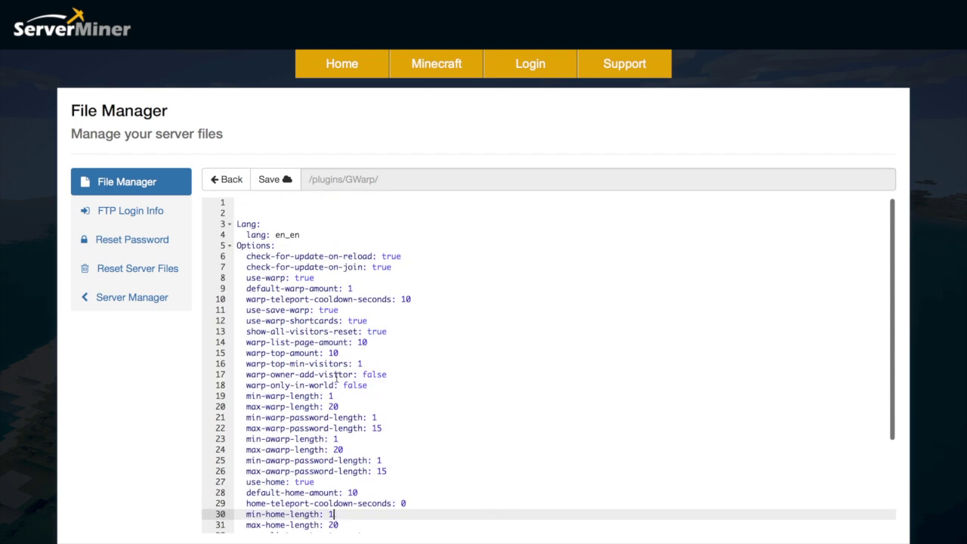
{"action": "scroll", "coordinate": [413, 297], "scroll_direction": "down", "scroll_amount": 4}
{"action": "scroll", "coordinate": [425, 349], "scroll_direction": "up", "scroll_amount": 4}
{"action": "scroll", "coordinate": [422, 351], "scroll_direction": "down", "scroll_amount": 1}
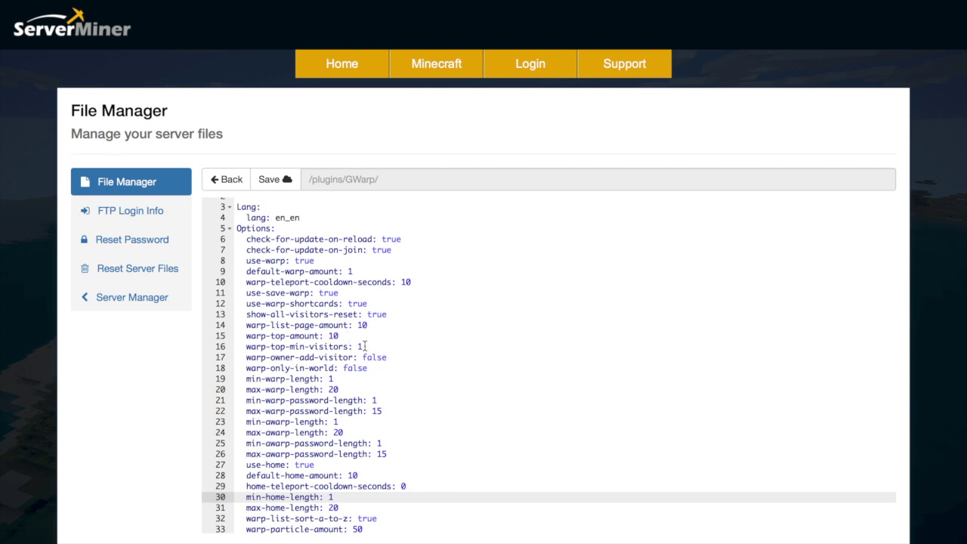
{"action": "left_click_drag", "start_coordinate": [368, 325], "coordinate": [224, 330]}
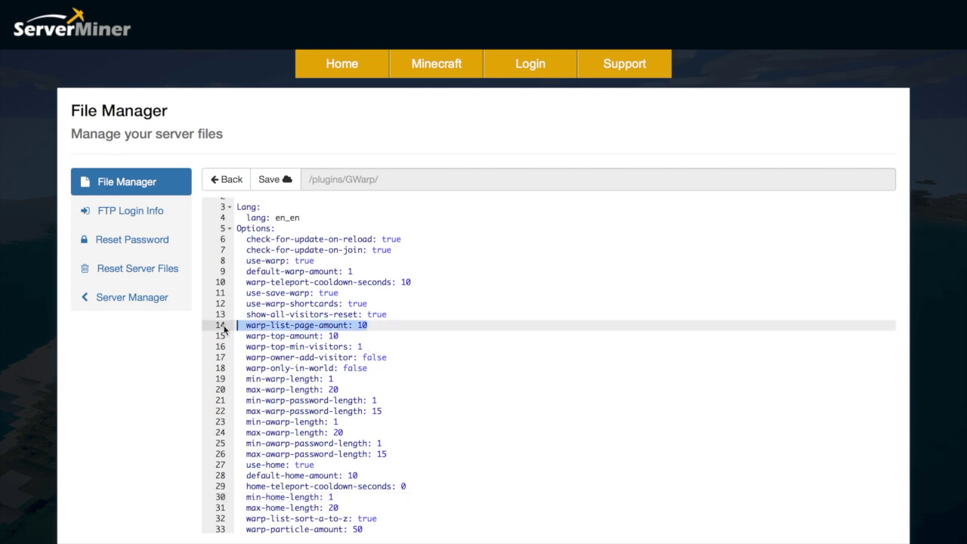
{"action": "left_click", "coordinate": [362, 378]}
{"action": "scroll", "coordinate": [366, 378], "scroll_direction": "down", "scroll_amount": 5}
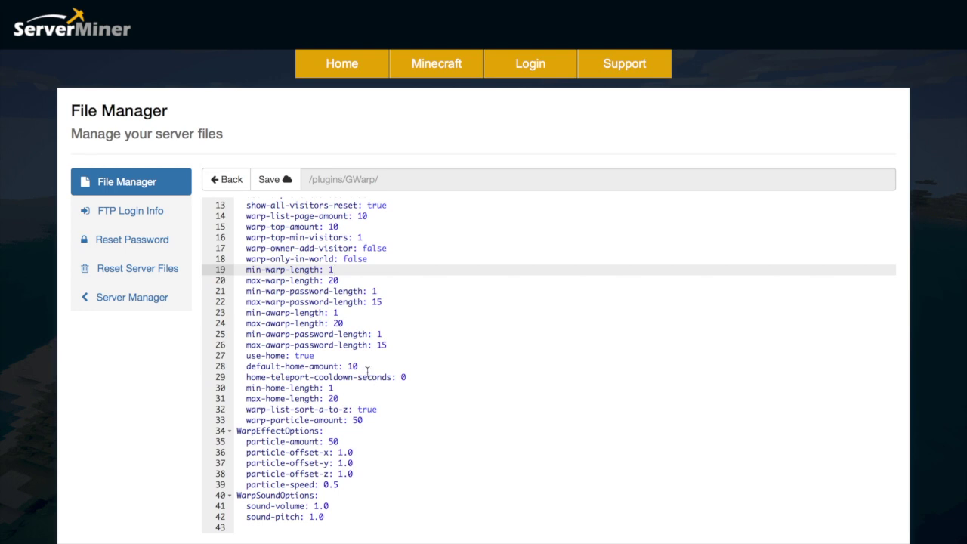
{"action": "left_click", "coordinate": [231, 188]}
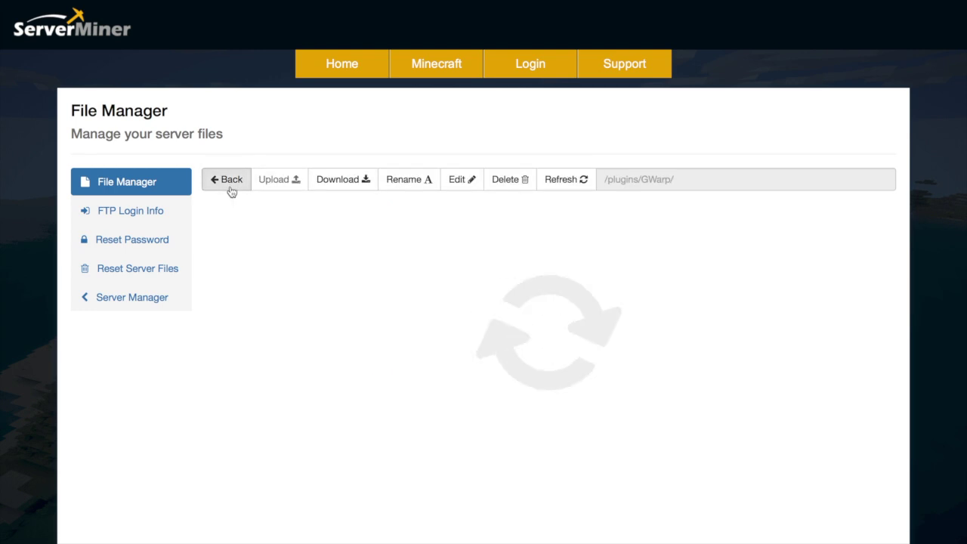